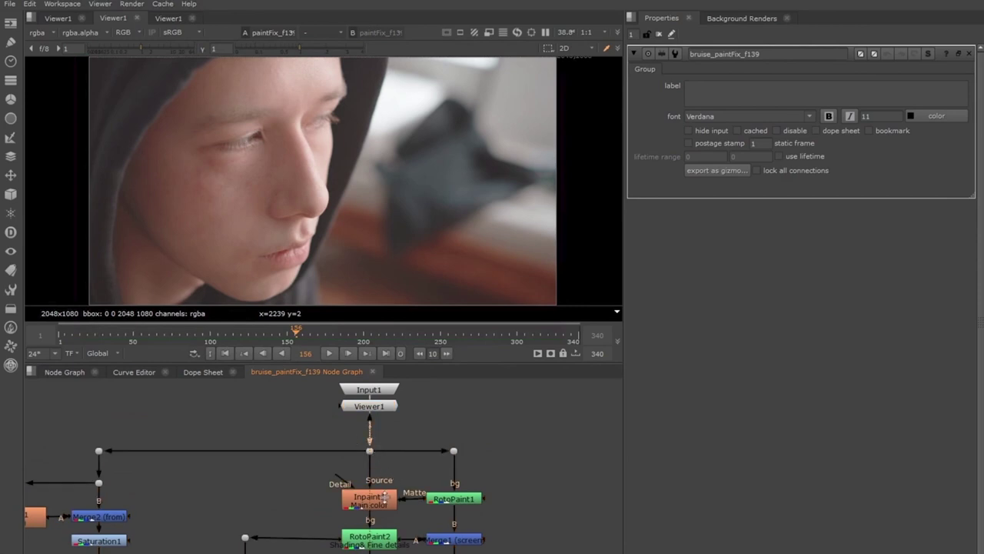
Inspect the Inpaint1, RotoPaint2 and Keymix1 outputs inside the bruise_paintFix_f139 group, and close its node graph
key(1)
click(388, 534)
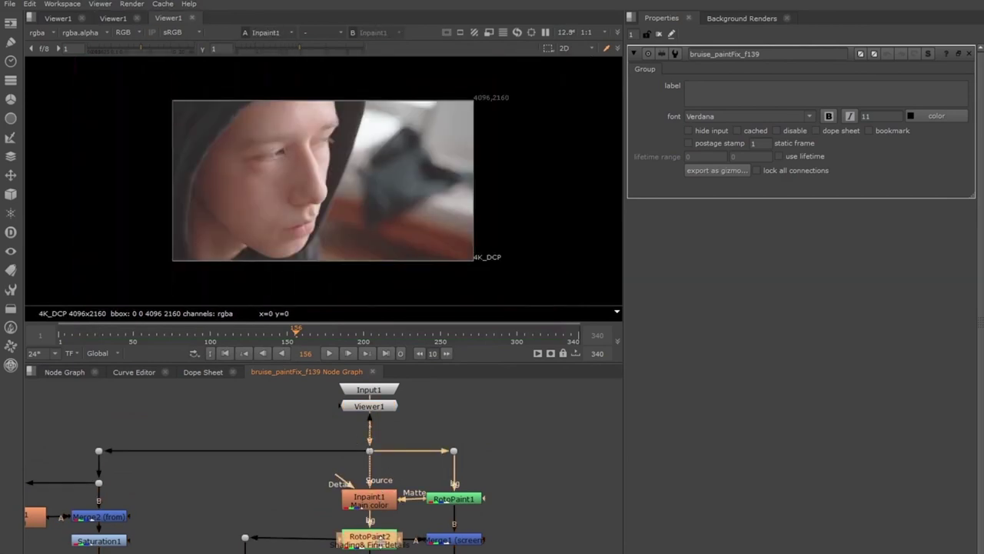
key(1)
scroll(388, 487, down, 5)
click(364, 508)
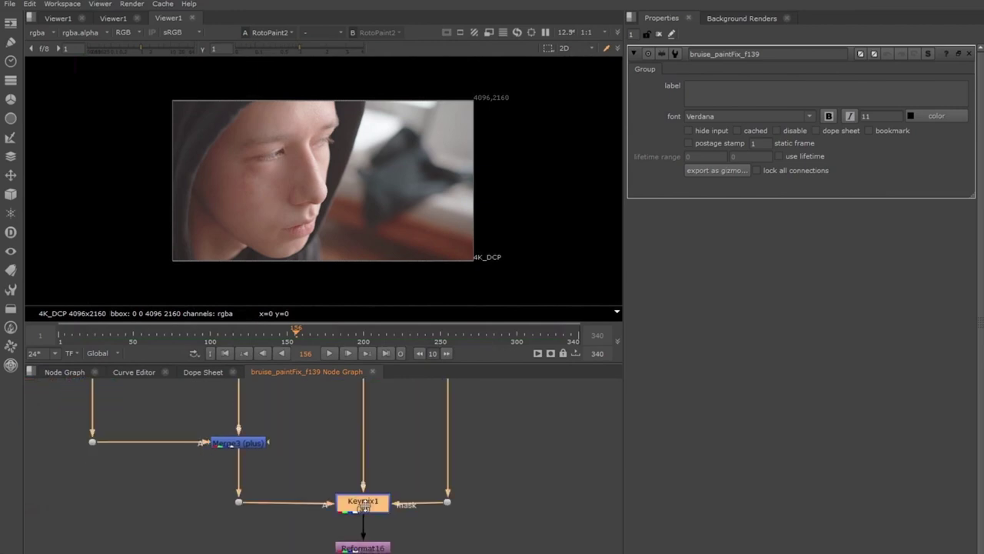
key(1)
click(372, 371)
Wire CopyCat1's GroundTruth to AppendClip5 and its Input to AppendClip4, aligning it beneath AppendClip5 with a dot squaring the Input connection
middle_drag(230, 492, 274, 412)
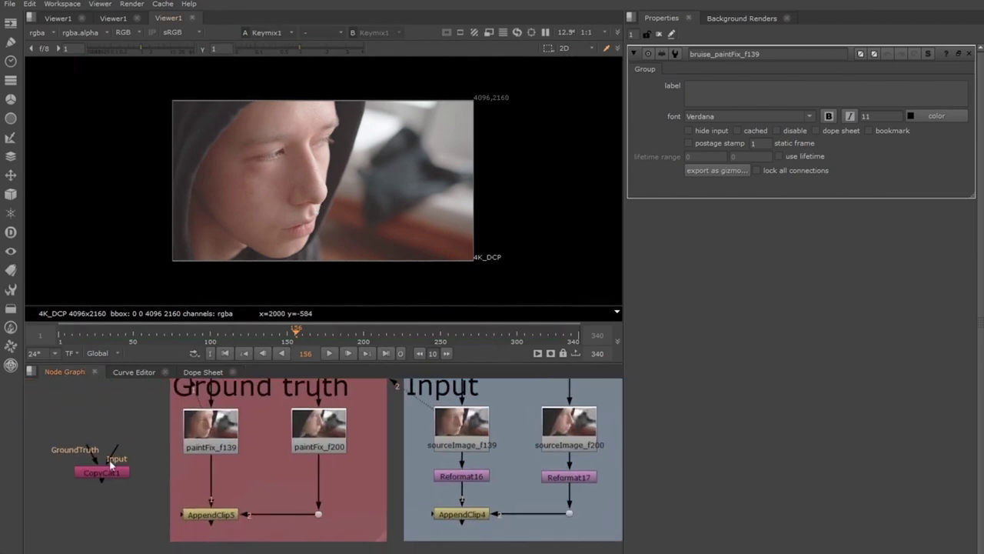
drag(100, 467, 218, 553)
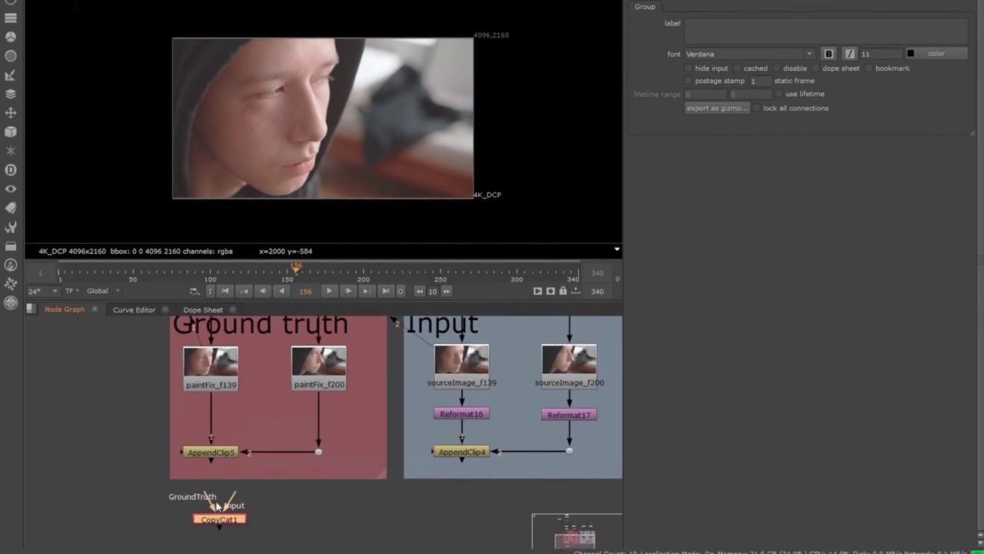
middle_drag(218, 506, 212, 485)
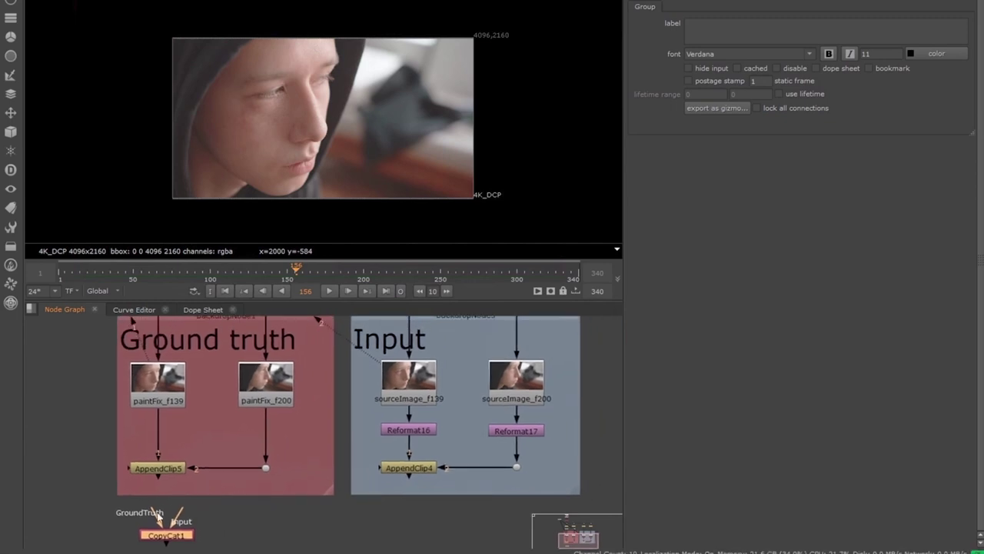
drag(159, 514, 157, 469)
drag(183, 514, 411, 476)
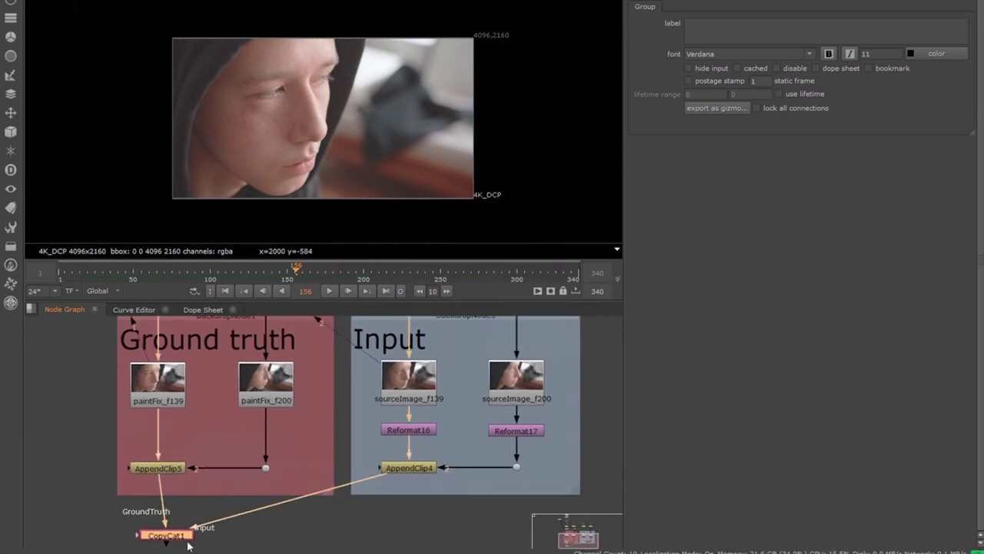
drag(185, 536, 177, 521)
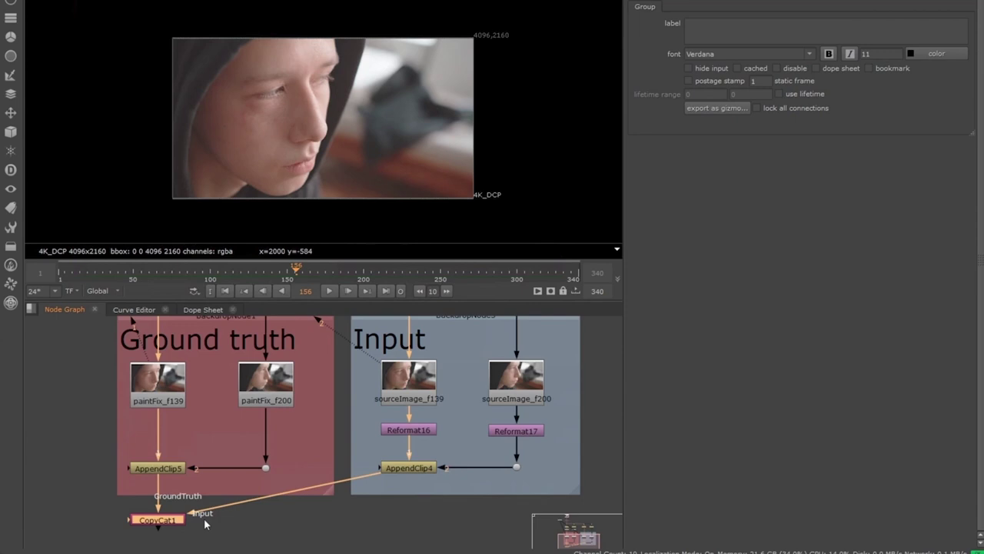
ctrl+drag(223, 511, 408, 519)
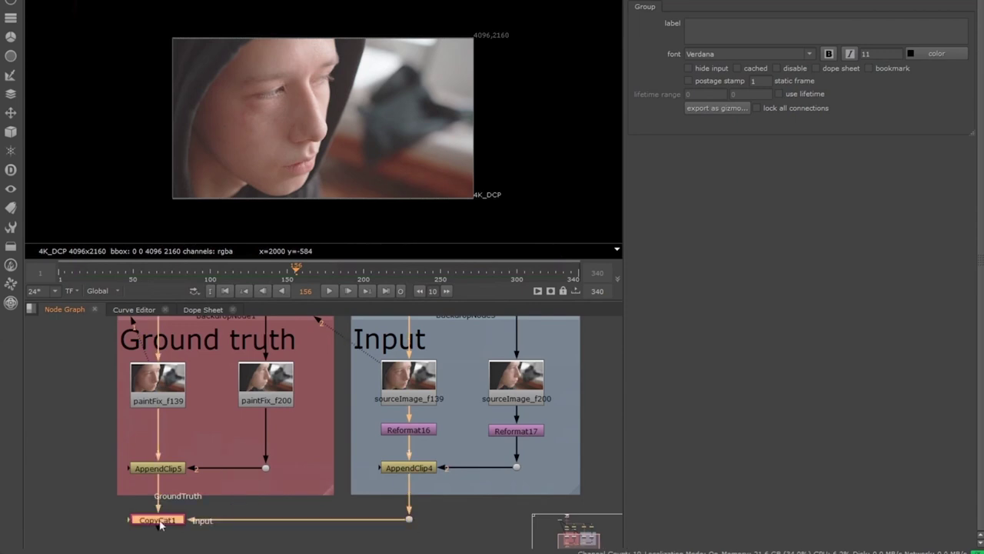
Open and view CopyCat1, and set its data directory to the temp folder inside training_462_v01
double_click(158, 521)
key(1)
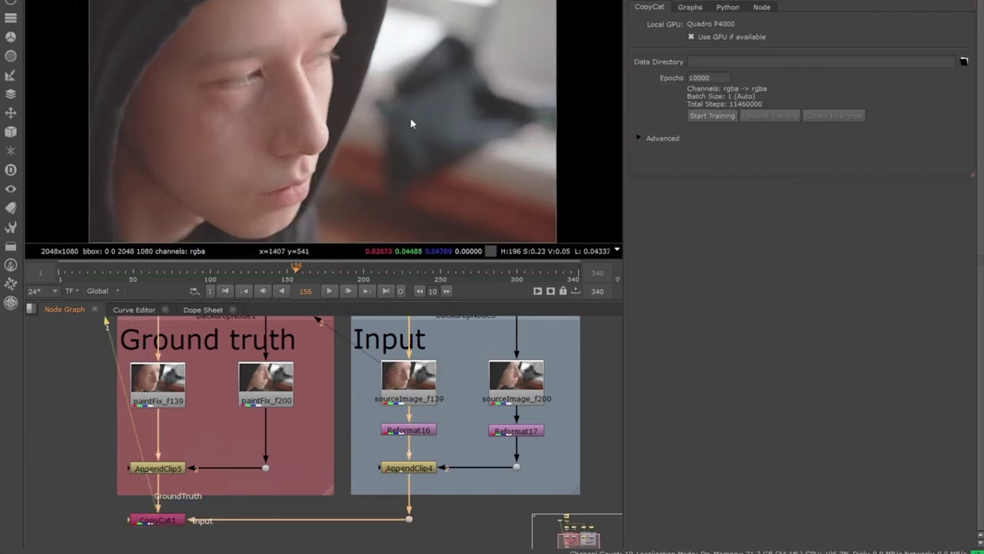
key(f)
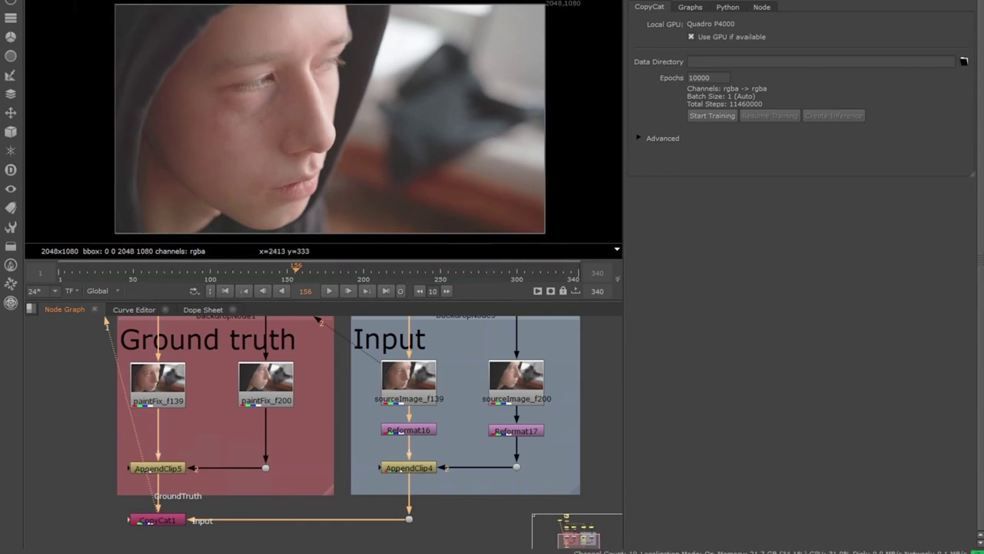
click(964, 62)
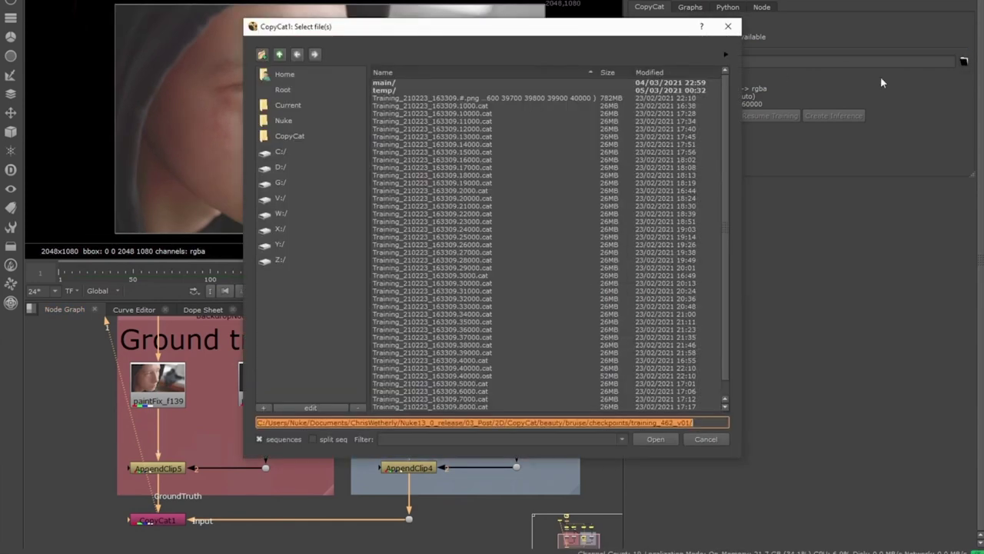
double_click(386, 91)
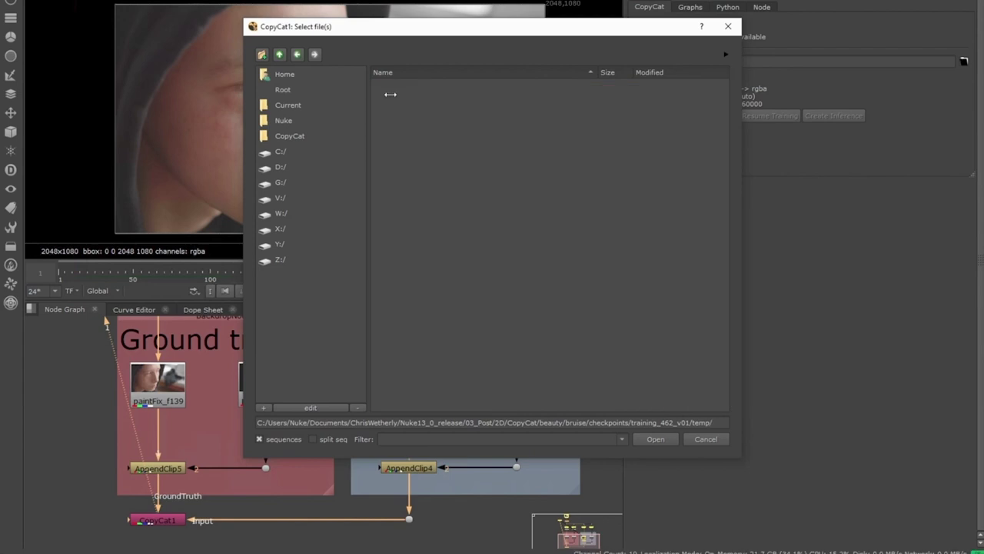
click(652, 440)
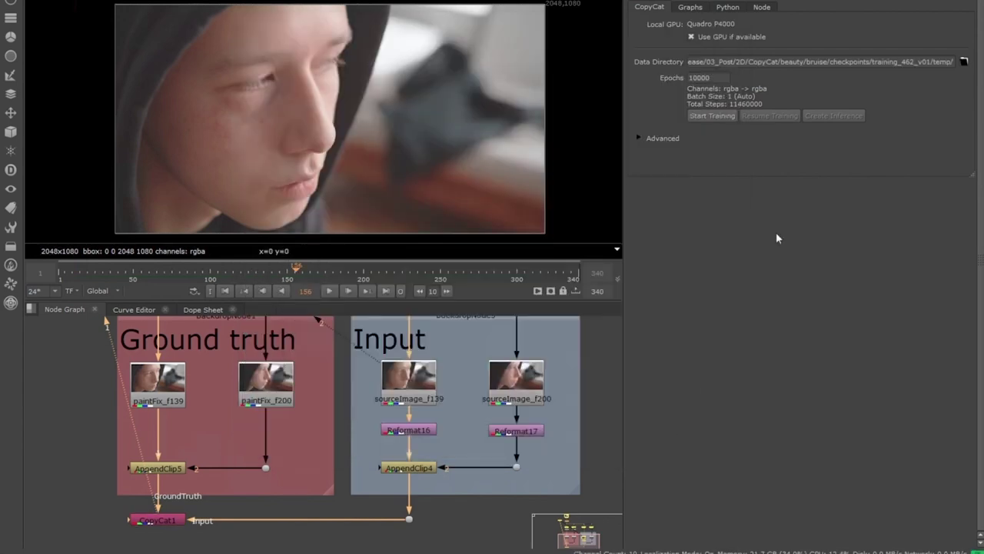
Expand CopyCat1's advanced settings and set the number of epochs to 40000
click(637, 139)
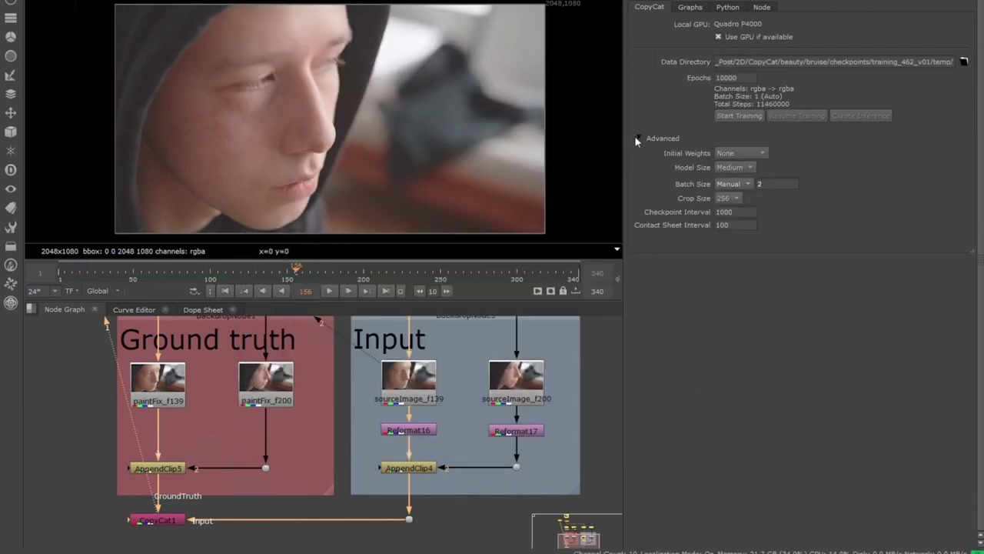
double_click(726, 78)
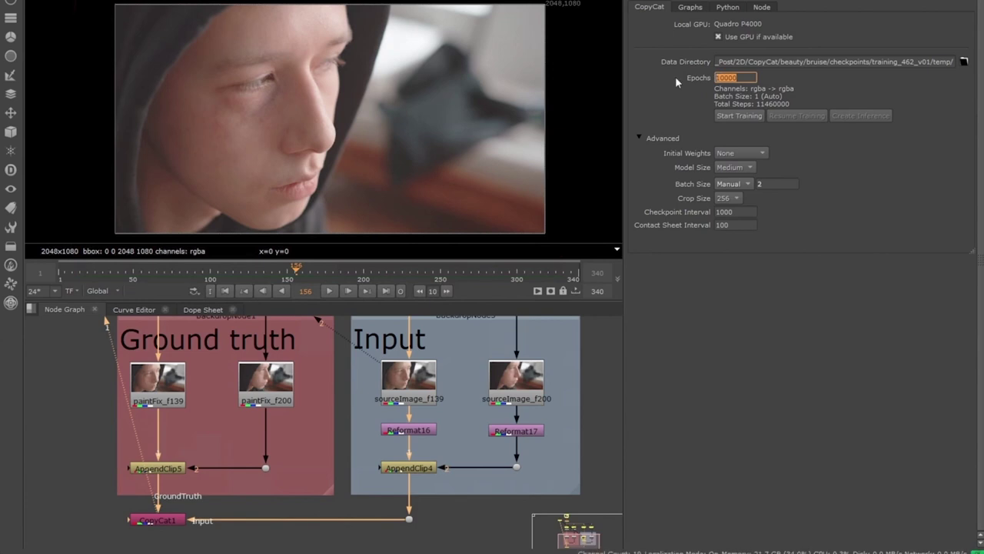
text(40000)
key(Return)
key(Return)
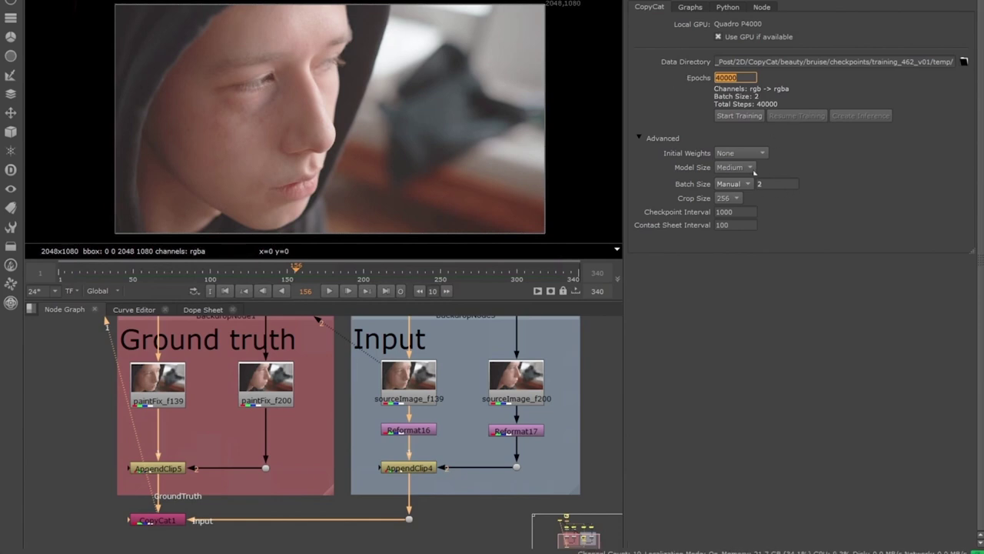
Set CopyCat1's model size to Large and the contact sheet interval to 2
click(742, 167)
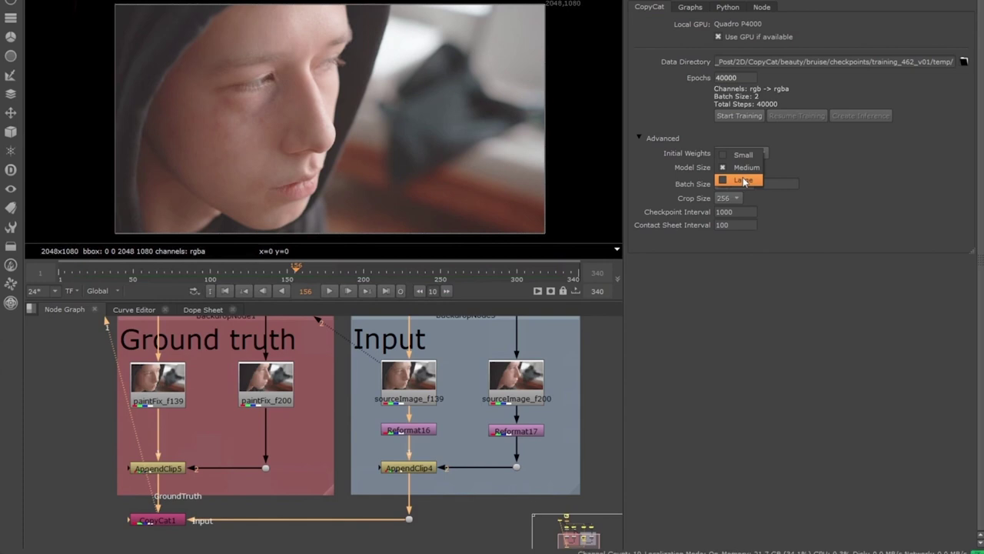
click(743, 180)
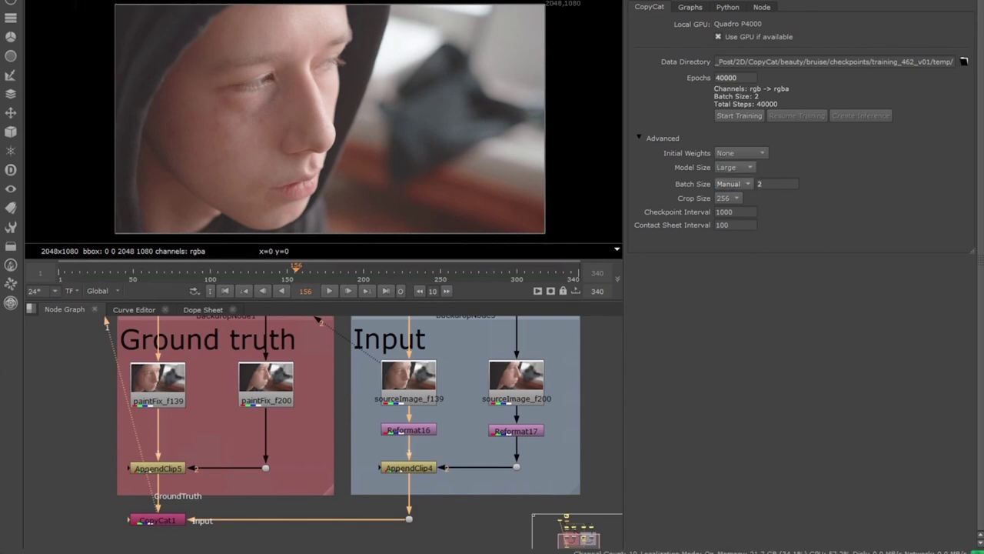
click(735, 224)
text(2)
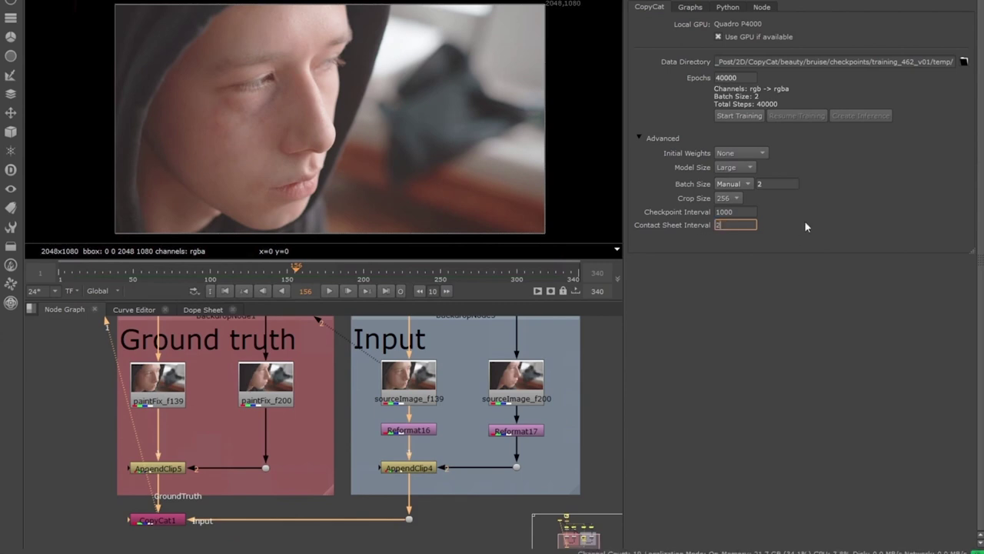
key(Return)
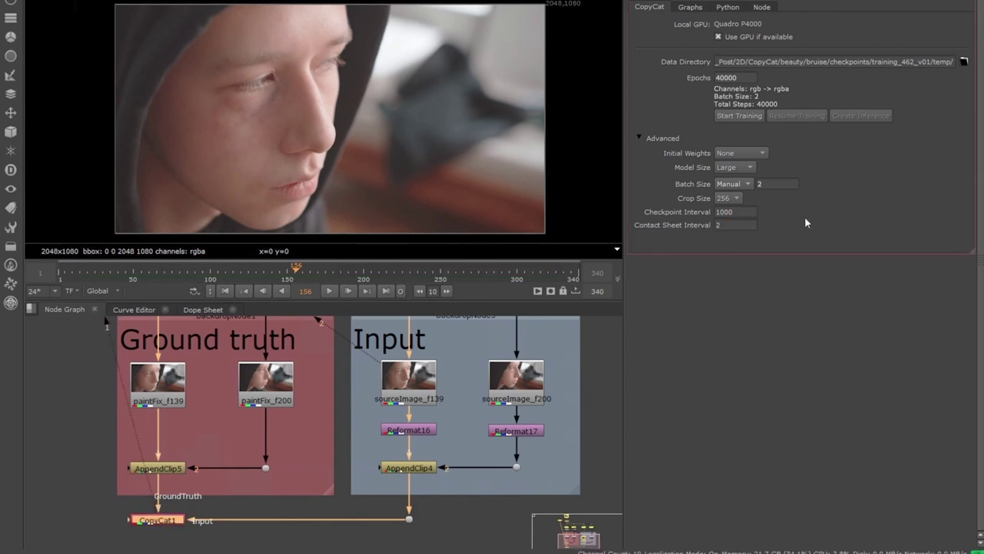
Start the CopyCat training and lower the loss graph's smoothness to 0.205
click(739, 116)
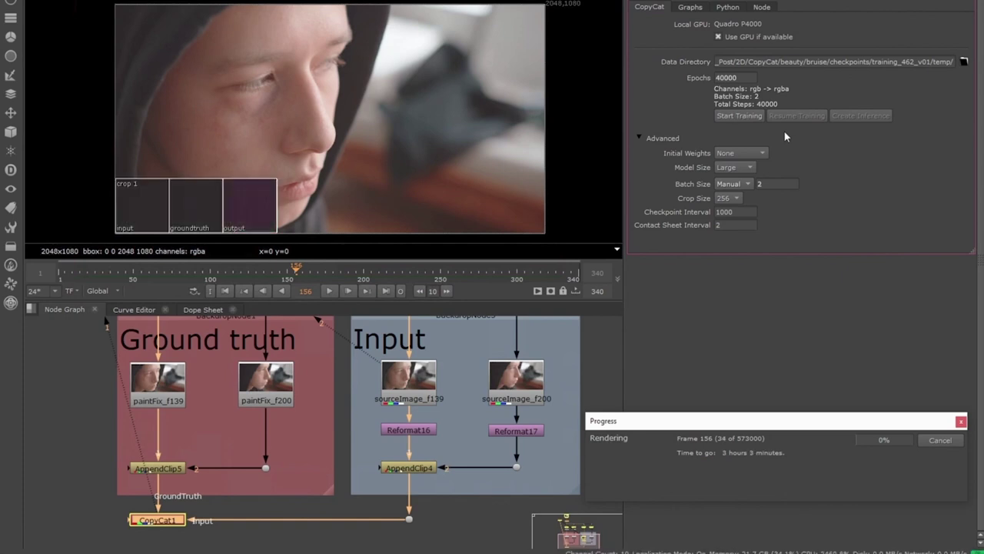
click(690, 7)
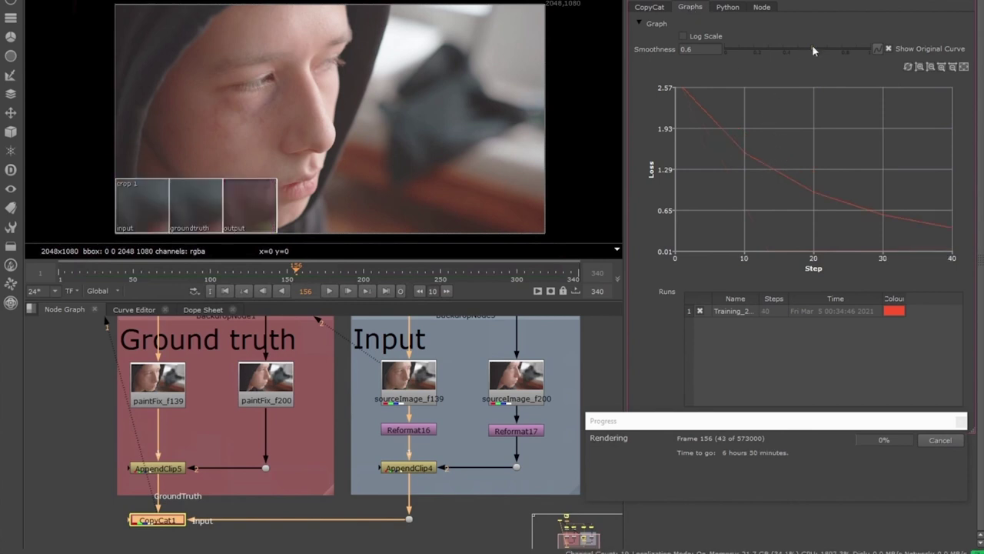
drag(813, 47, 776, 47)
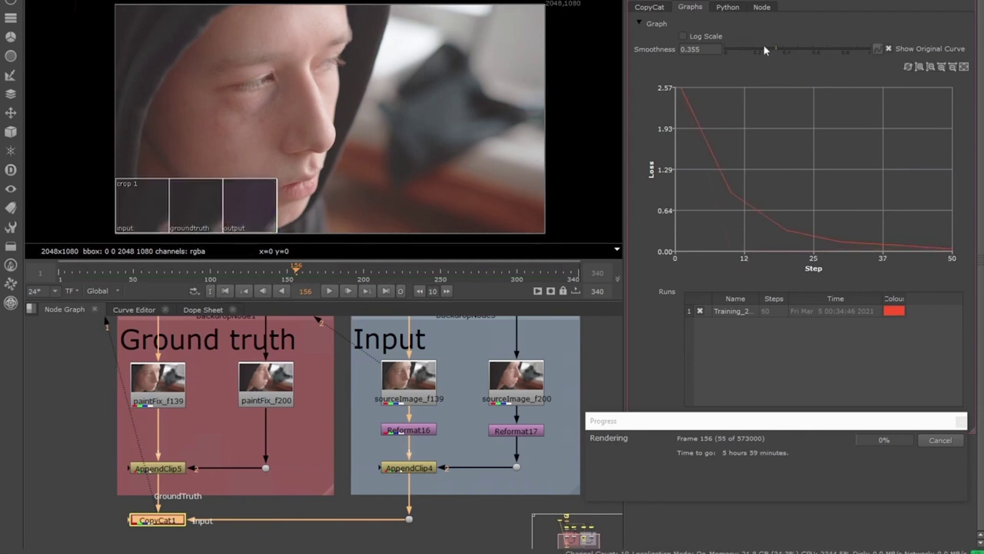
drag(762, 44, 753, 45)
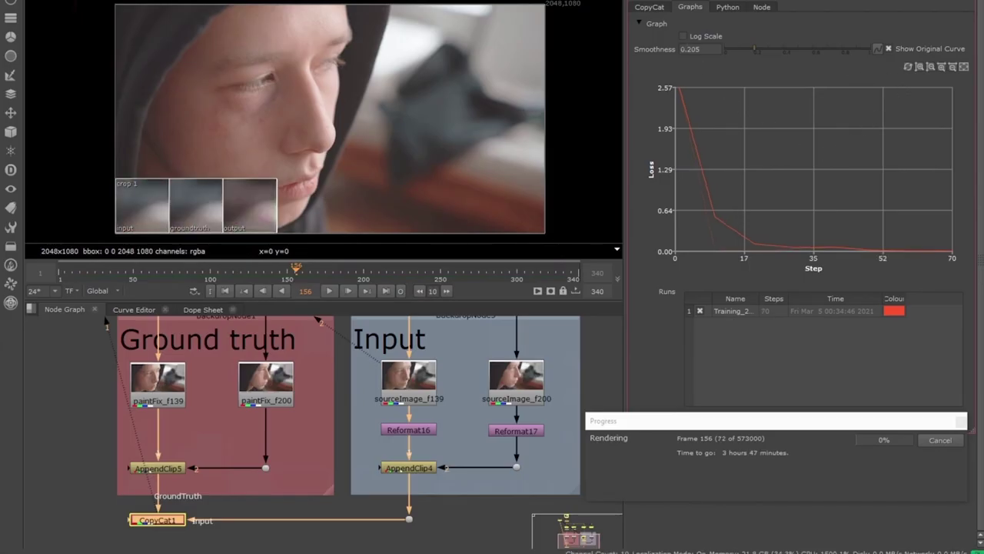
Check the loss curve briefly on a logarithmic scale, and cancel the training run
click(683, 36)
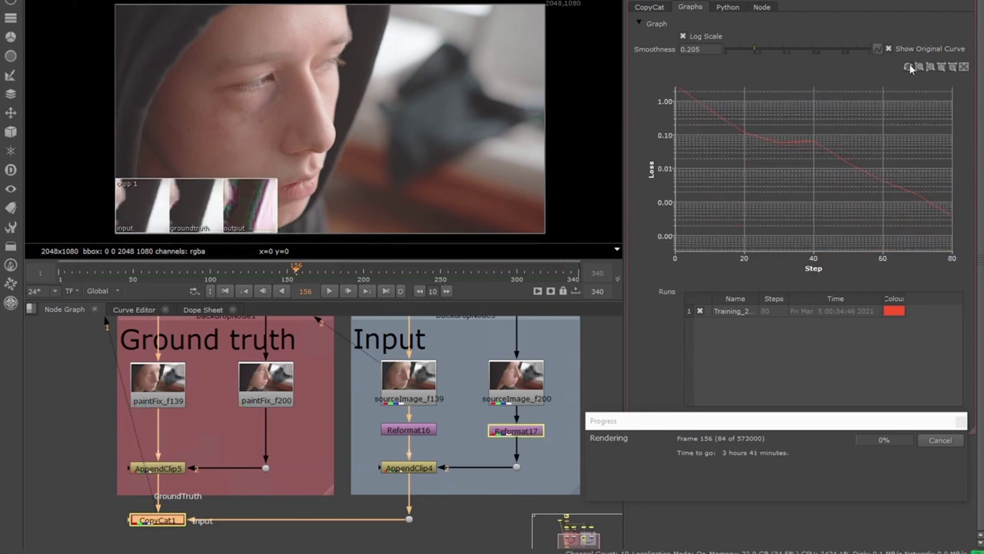
click(683, 36)
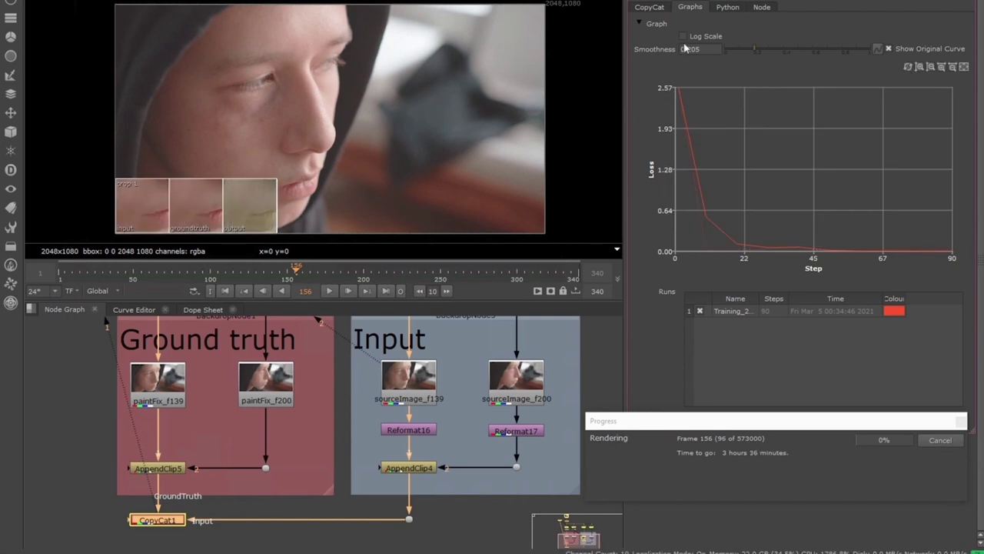
click(650, 8)
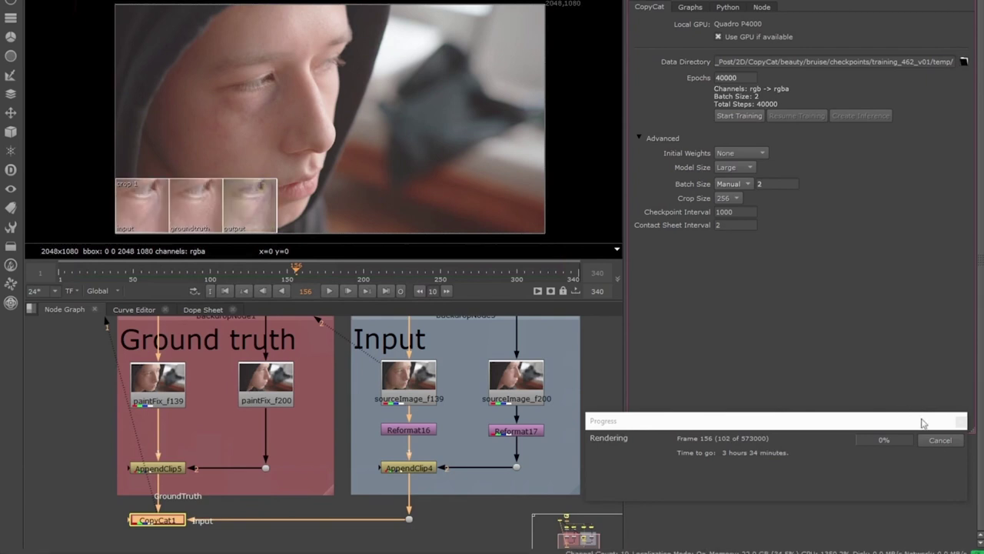
click(940, 441)
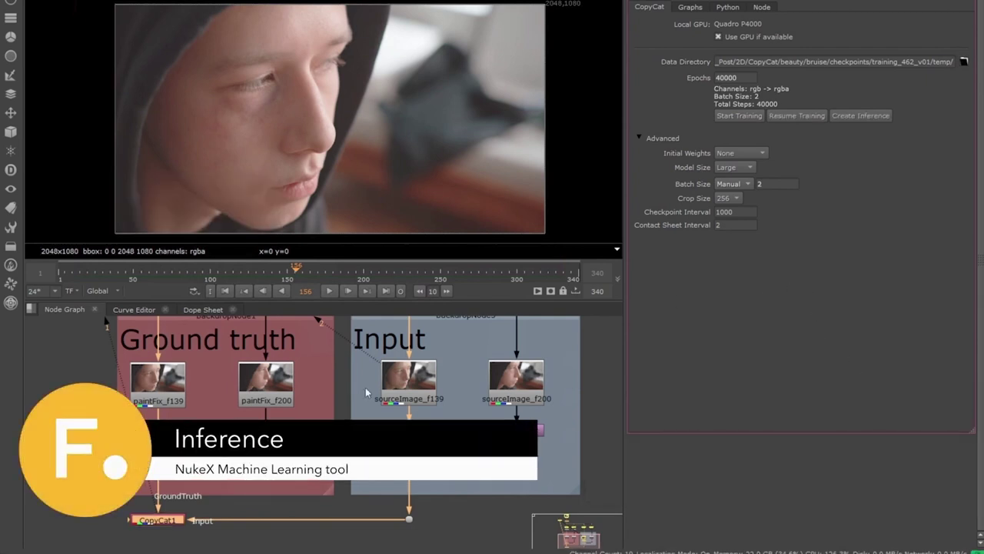
Create an Inference node from CopyCat1 and connect it beneath Read22 in the Source Input backdrop
middle_drag(365, 387, 375, 283)
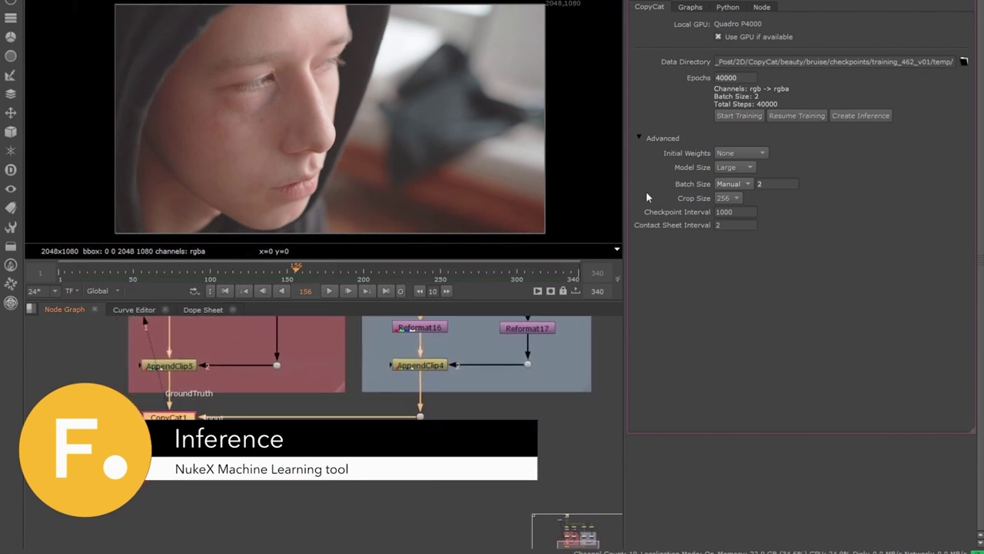
click(870, 114)
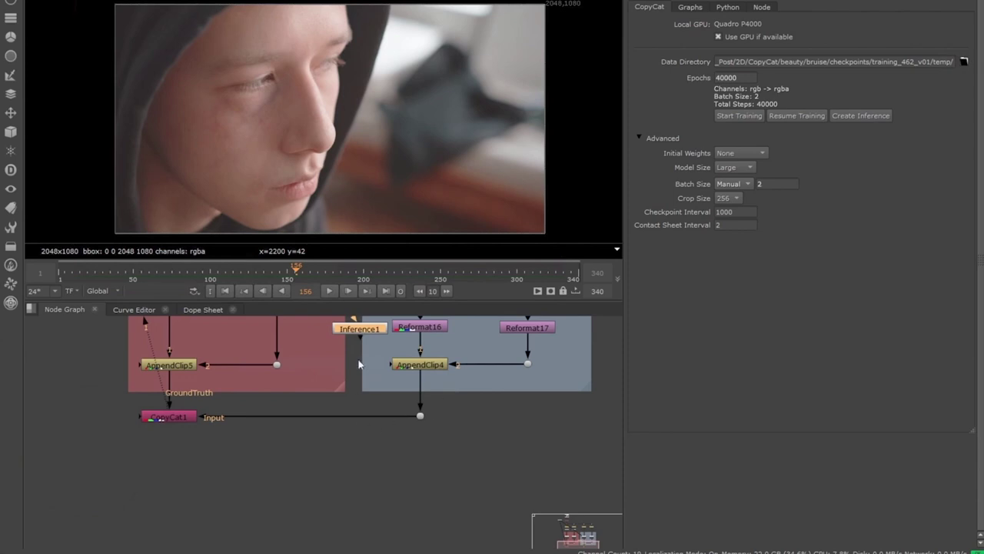
drag(360, 332, 164, 502)
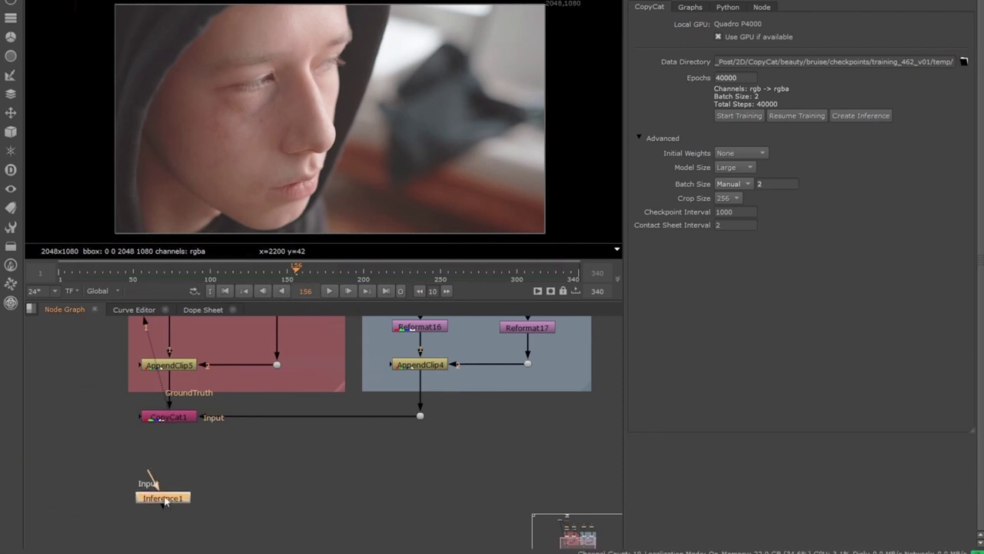
key(Tab)
key(Return)
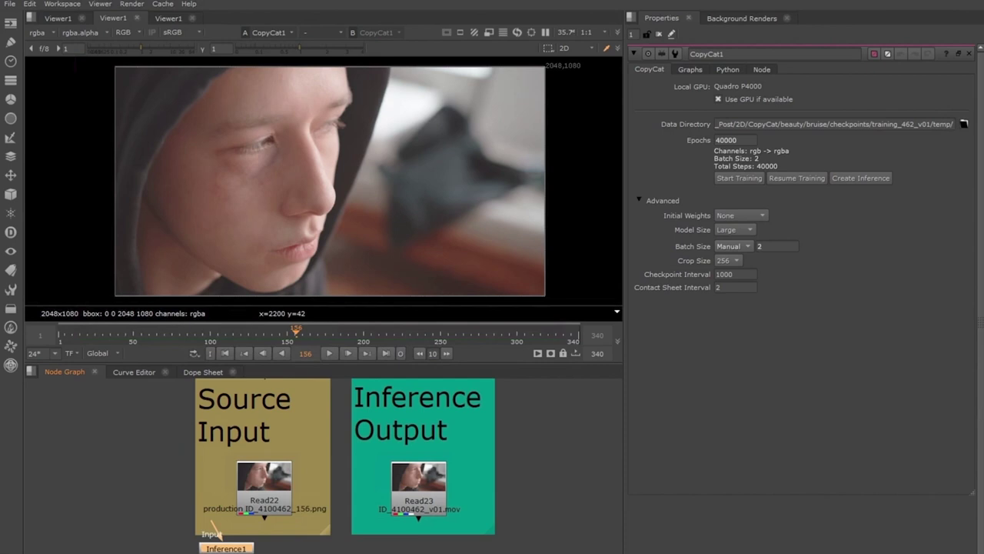
drag(225, 548, 264, 549)
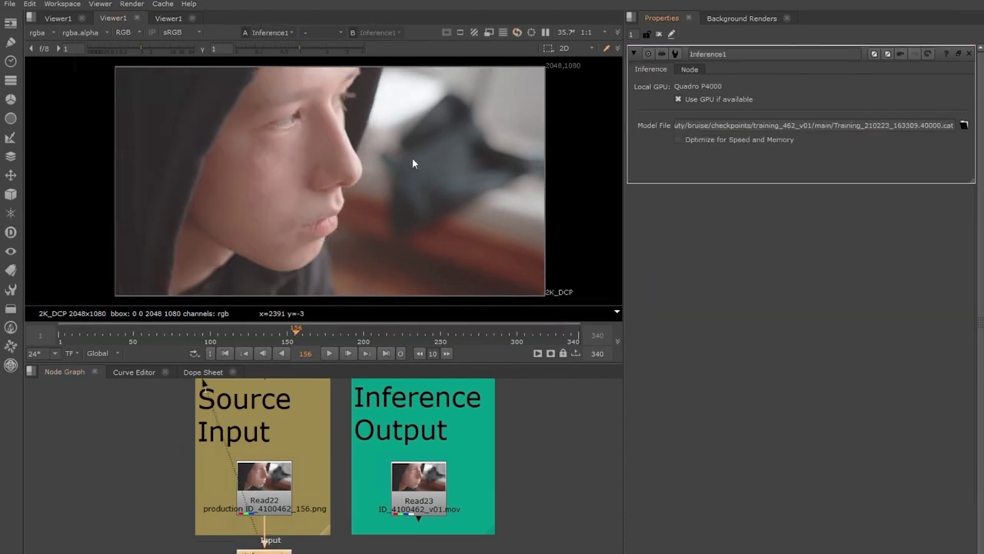
Examine the inference result in the enlarged viewer at frames 145 and 201
drag(112, 333, 100, 333)
key(space)
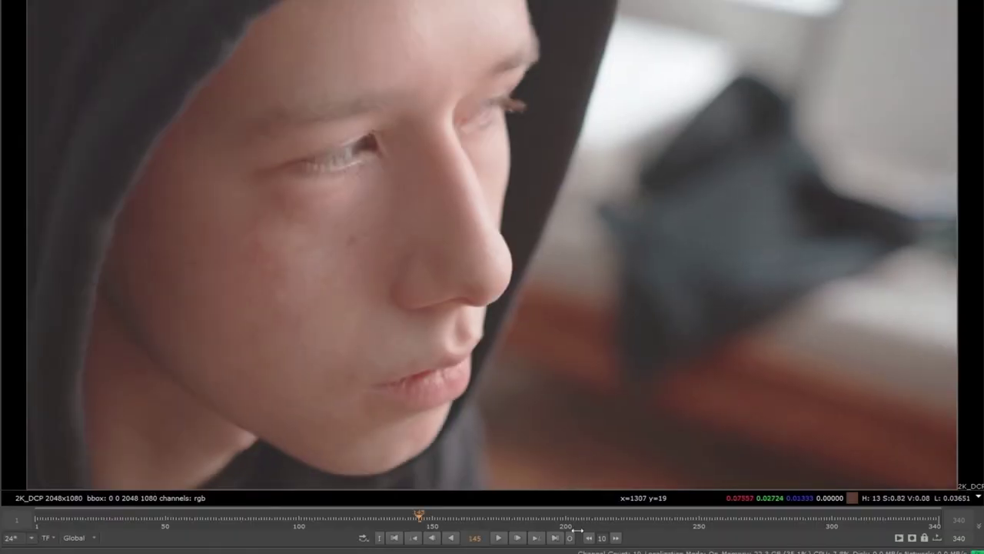
click(560, 516)
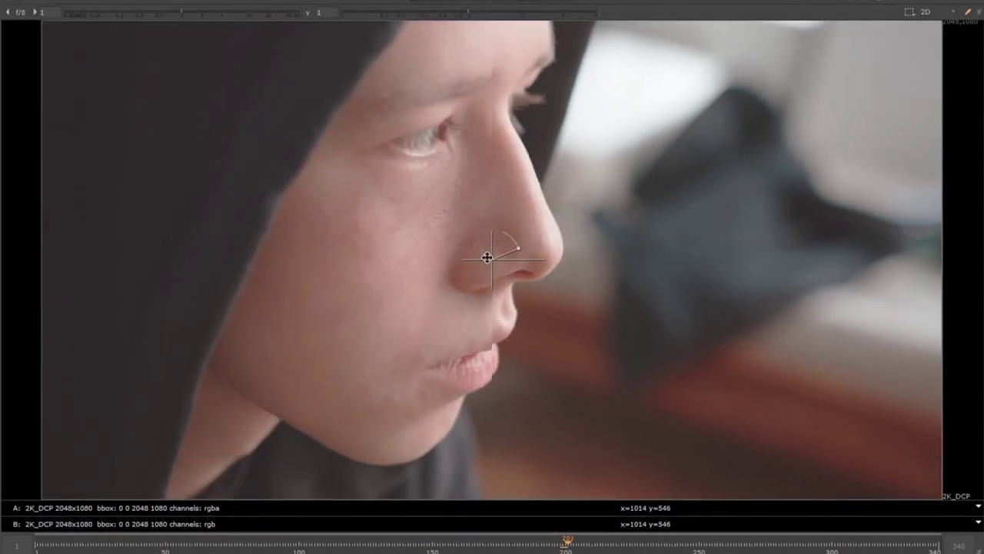
Compare the bruise removal across the profile shot, and inspect the Inference1 result on Read2 at frames 270 and 79
mouse_move(486, 257)
mouse_down()
mouse_move(740, 259)
mouse_move(270, 270)
mouse_move(722, 266)
mouse_move(670, 270)
mouse_move(285, 263)
mouse_move(729, 258)
mouse_move(286, 271)
mouse_move(674, 226)
mouse_move(674, 237)
mouse_up()
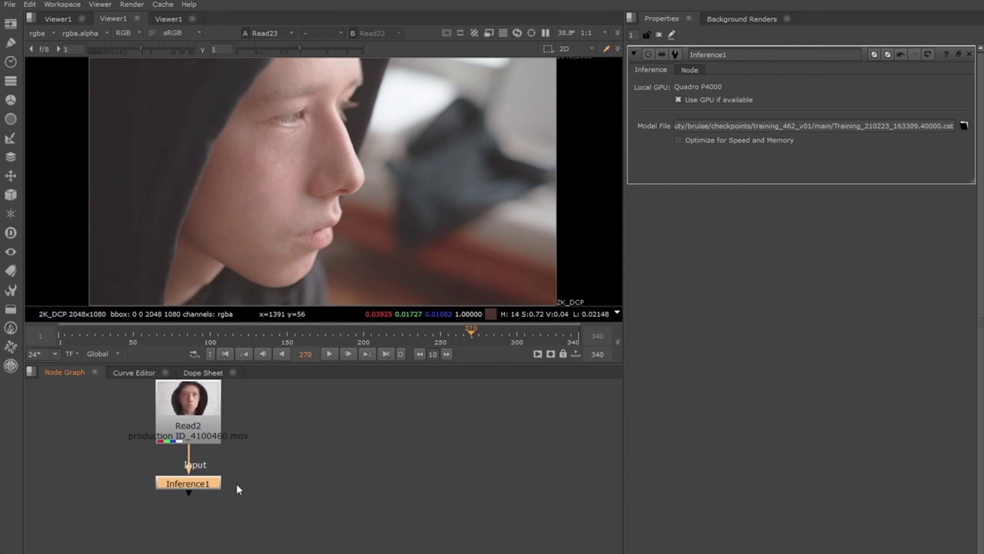
key(1)
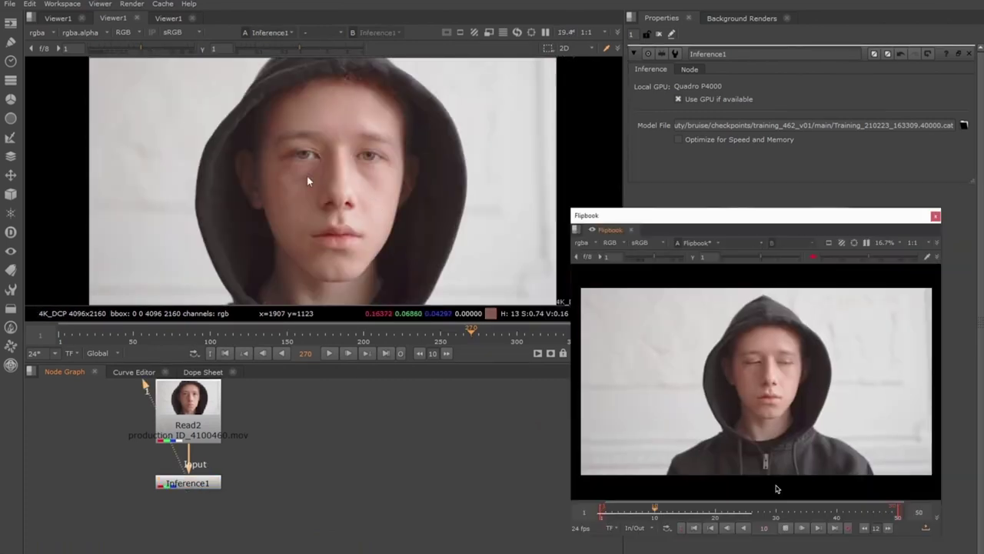
scroll(307, 176, up, 5)
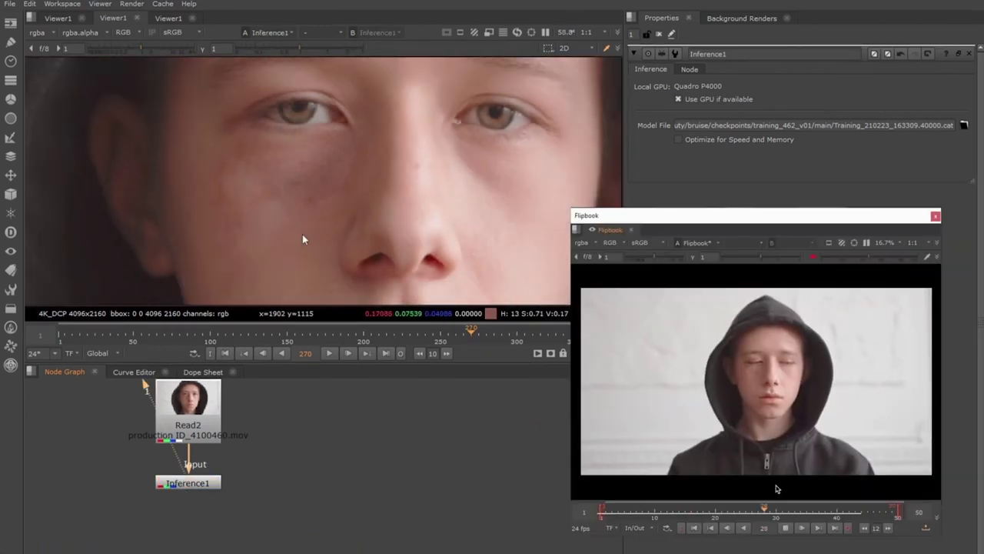
click(201, 482)
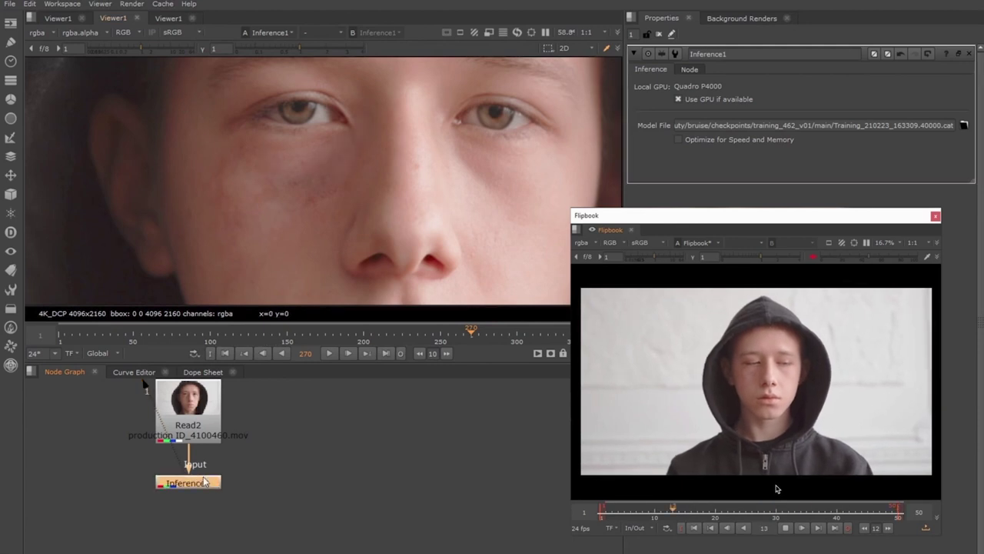
click(178, 333)
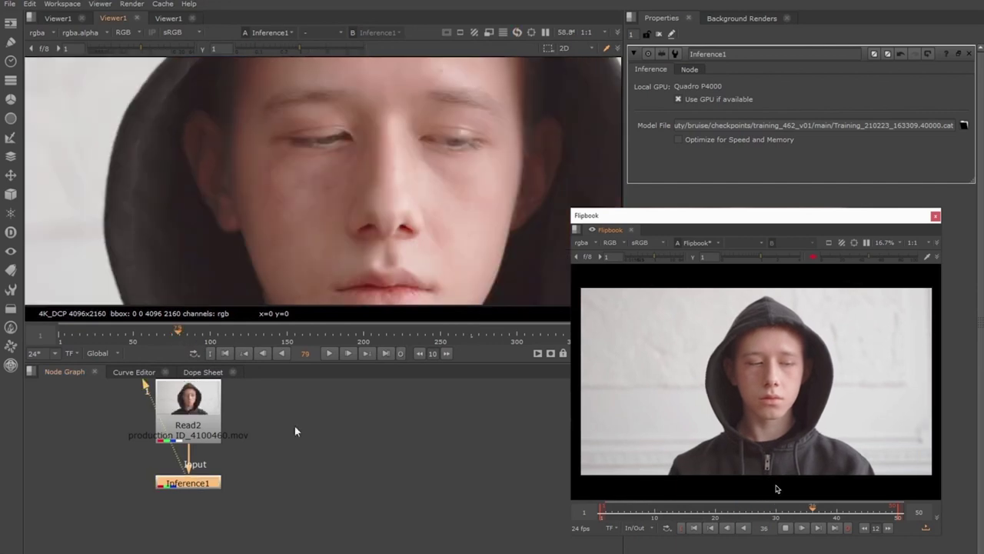
key(d)
Set CopyCat4's initial weights to Checkpoint, using the file Training_210223_163309.40000.cat
scroll(753, 393, up, 3)
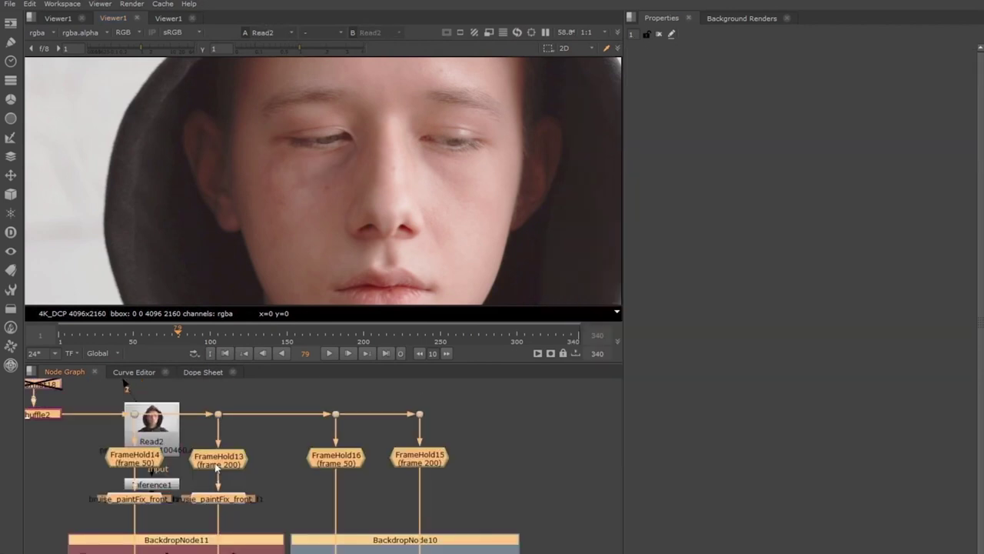
mouse_move(217, 466)
middle_down()
mouse_move(189, 514)
mouse_move(209, 452)
mouse_move(166, 522)
middle_up()
key(1)
double_click(167, 521)
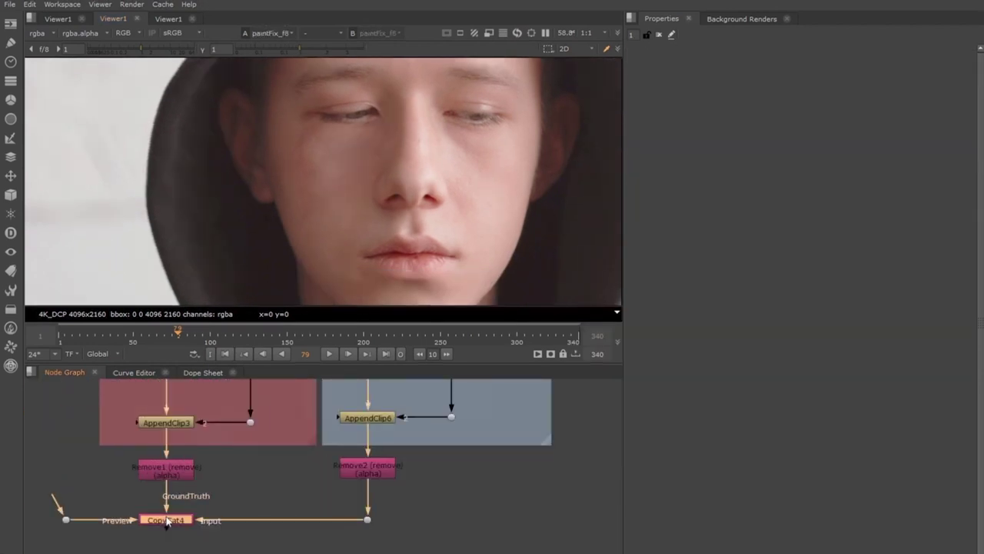
click(744, 225)
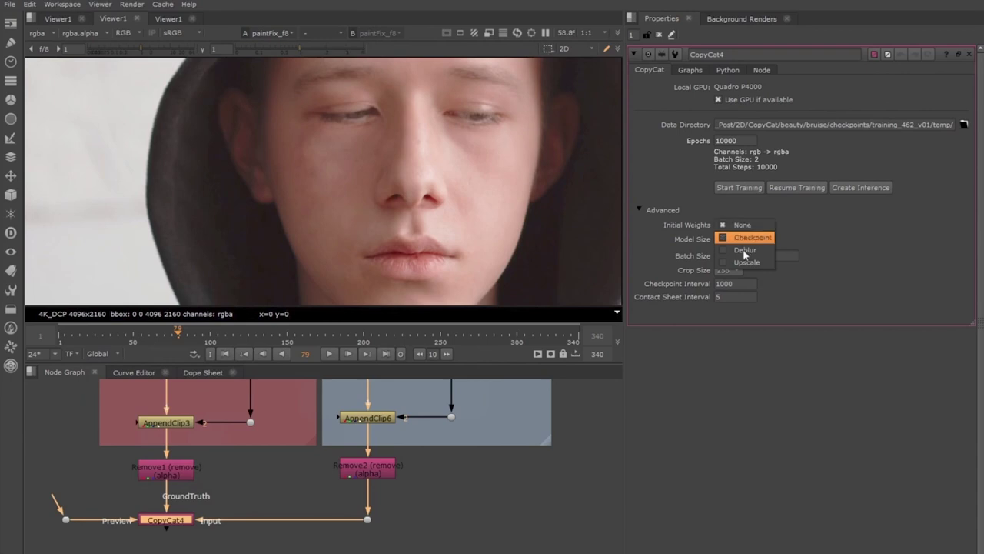
click(750, 238)
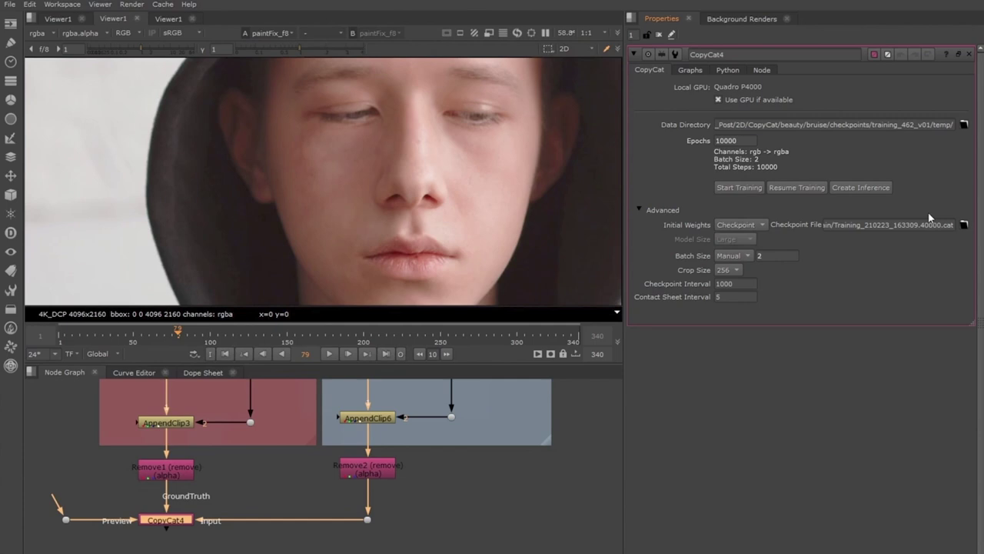
click(964, 225)
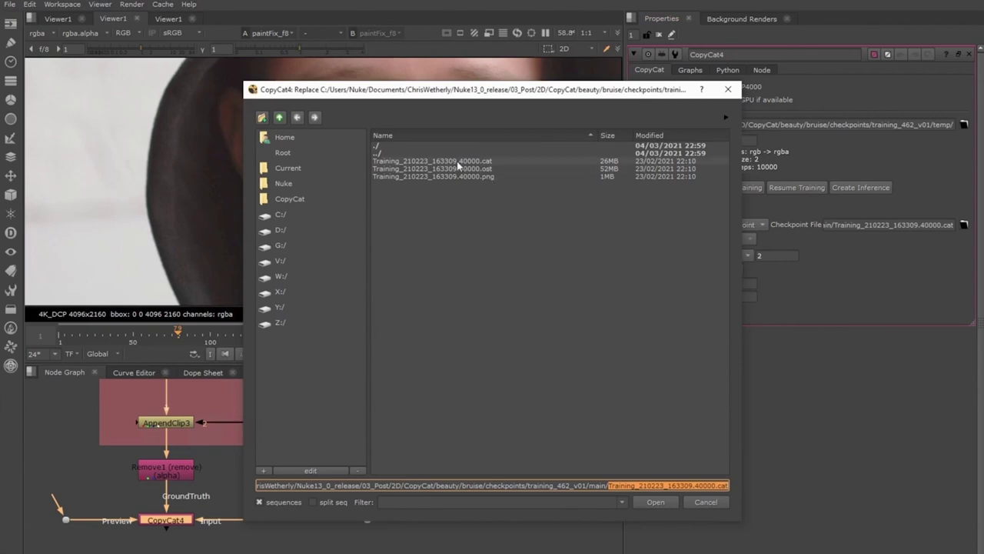
double_click(457, 161)
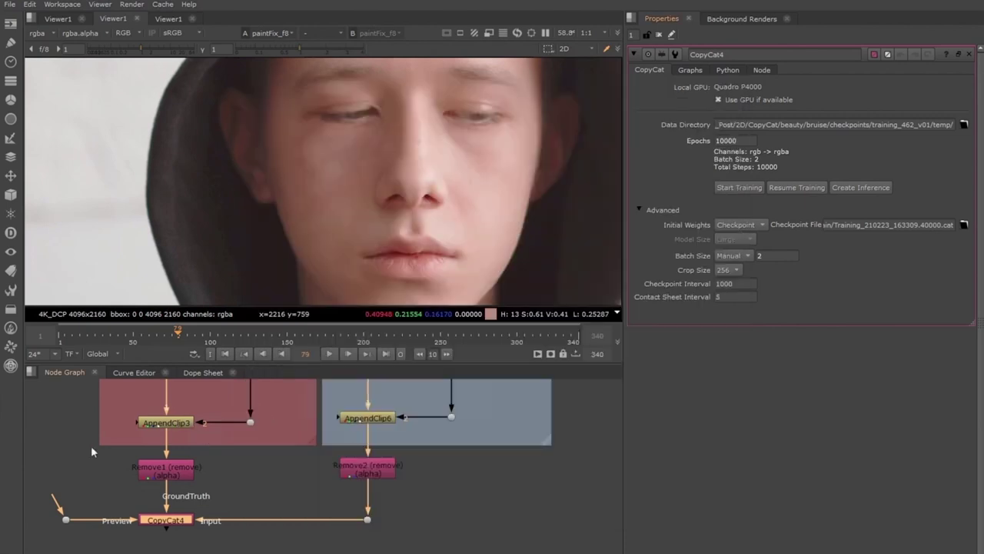
Connect CopyCat4's Preview input to the source above the backdrops and start the training
middle_drag(91, 445, 254, 542)
scroll(250, 500, down, 3)
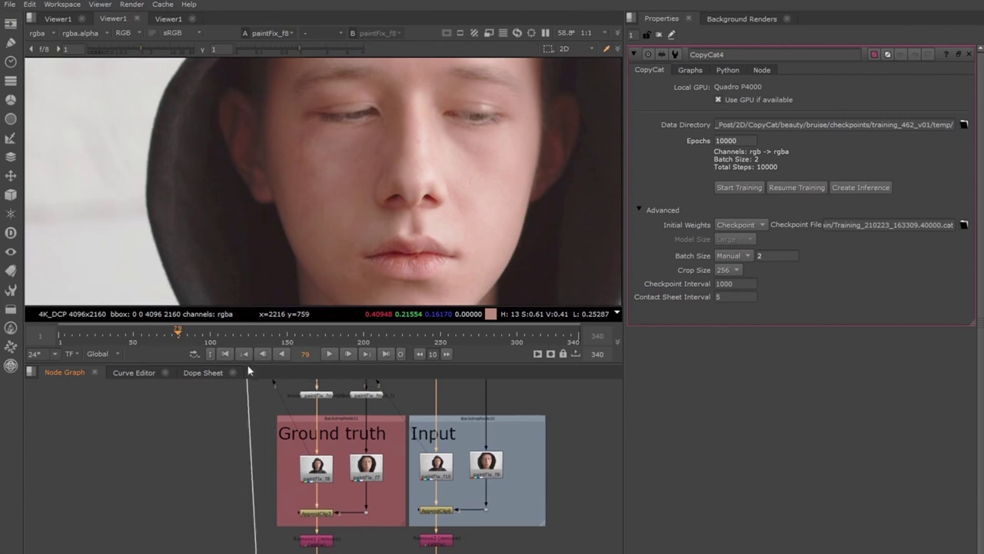
middle_drag(247, 363, 247, 430)
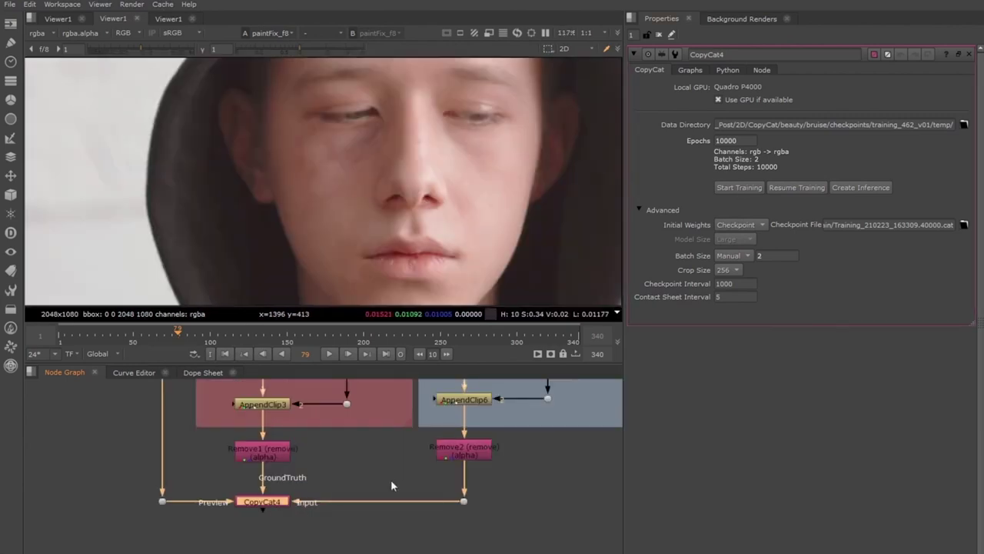
click(738, 188)
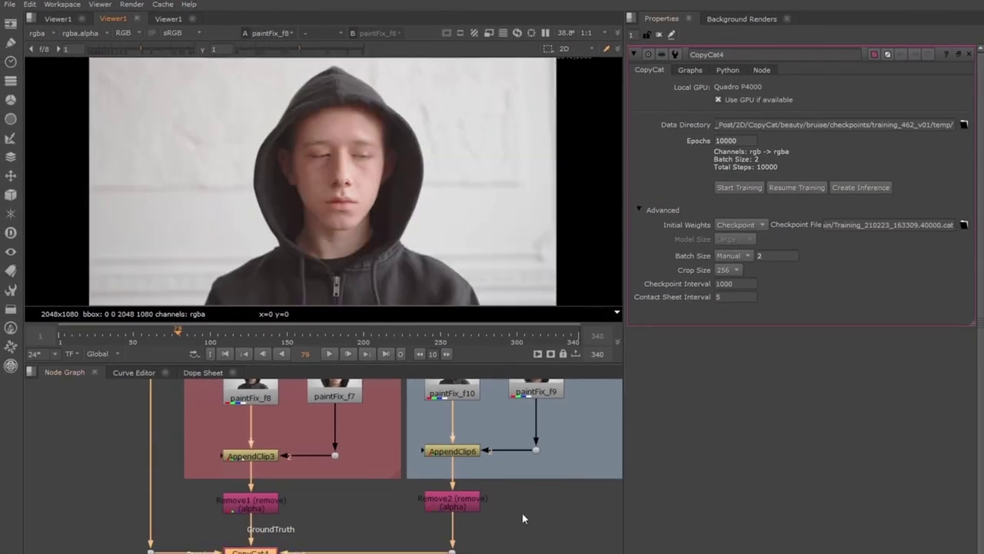
Insert the 005_Upscale_example toolset in an empty area of the node graph
scroll(493, 539, down, 3)
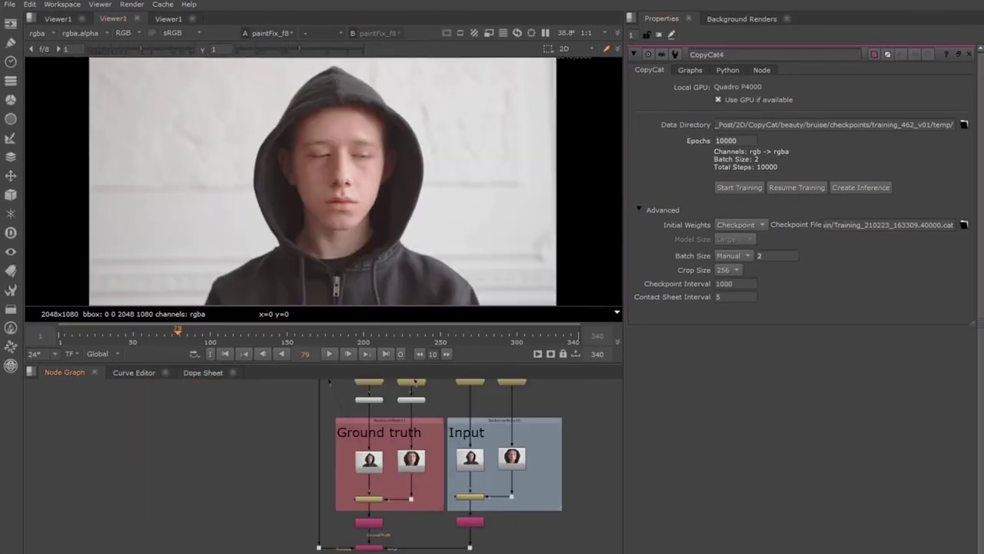
middle_drag(430, 526, 290, 392)
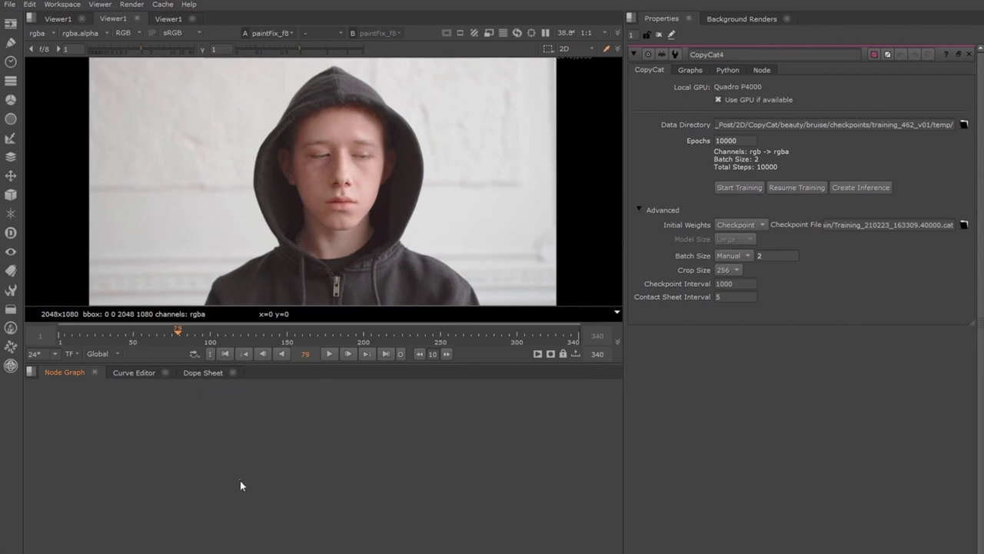
key(Tab)
text(up)
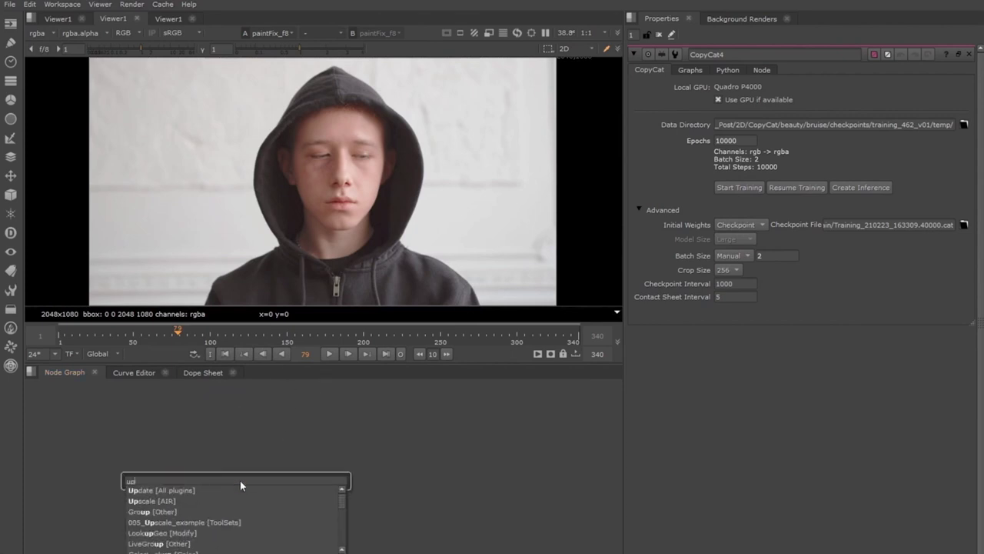
click(201, 522)
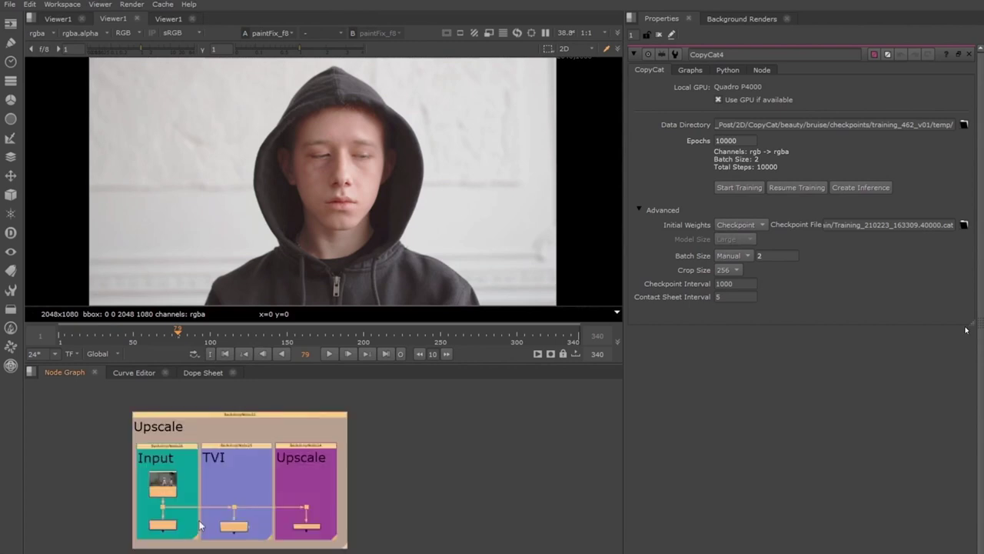
Compare Reformat19 and TVIscale1 against Upscale2 with the wipe around the blond child's head
key(f)
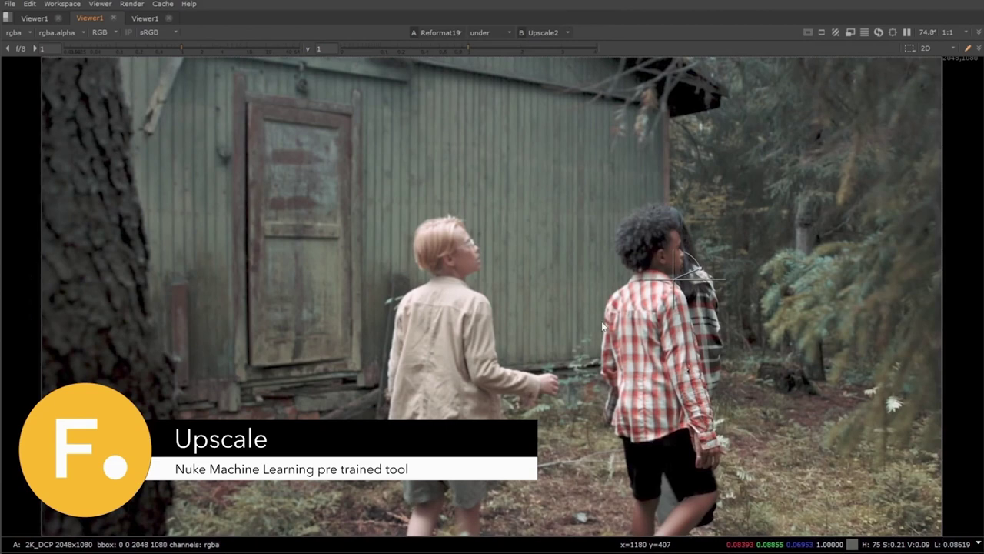
drag(669, 275, 497, 272)
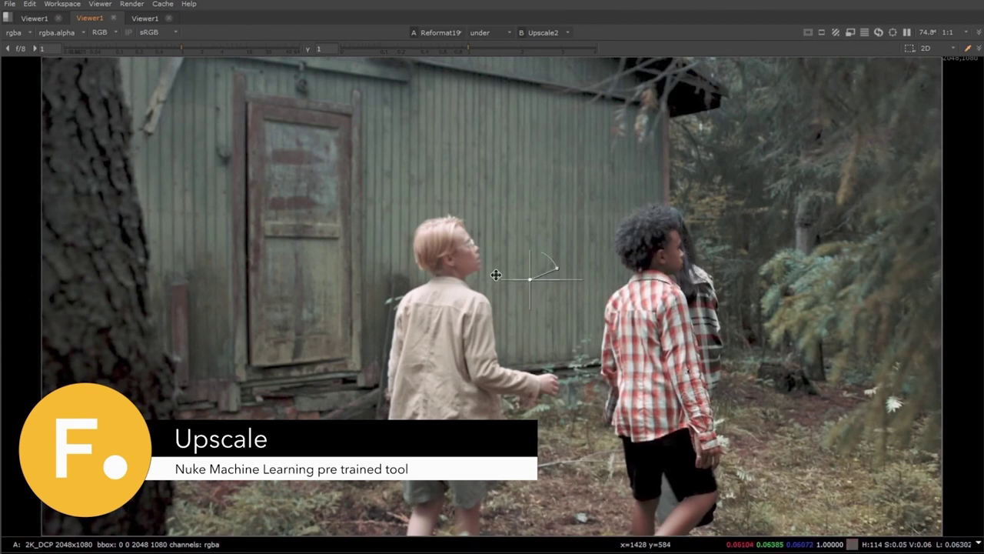
scroll(484, 265, up, 7)
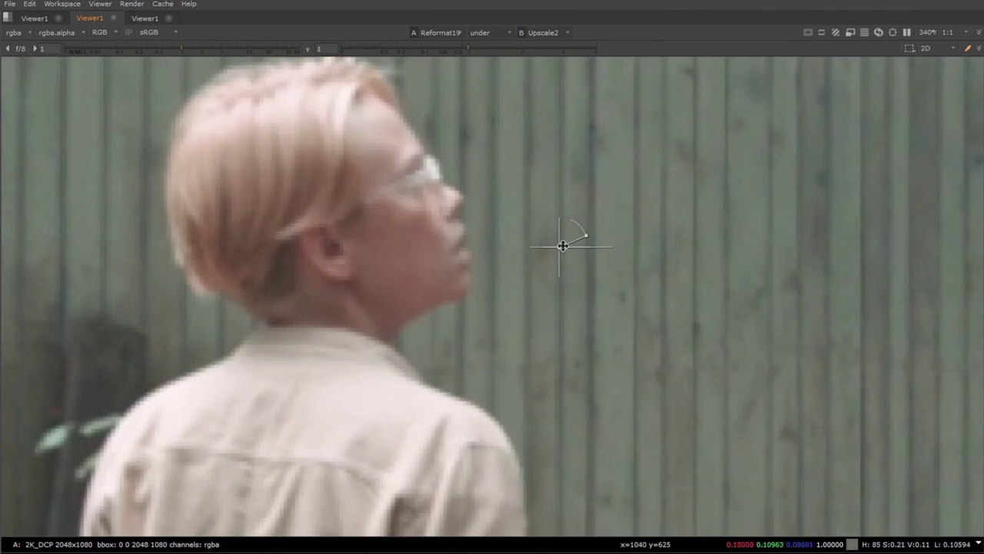
drag(553, 247, 772, 222)
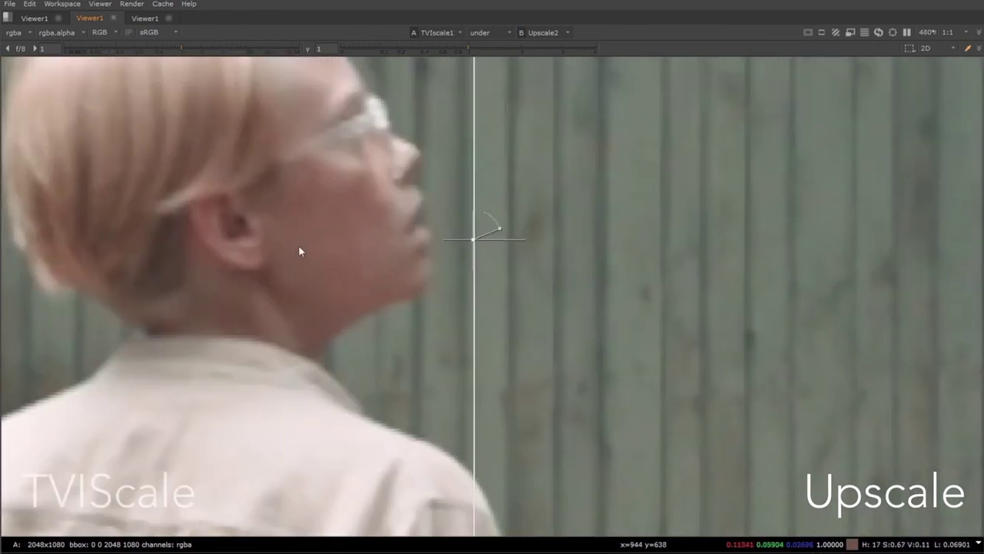
middle_drag(299, 251, 519, 321)
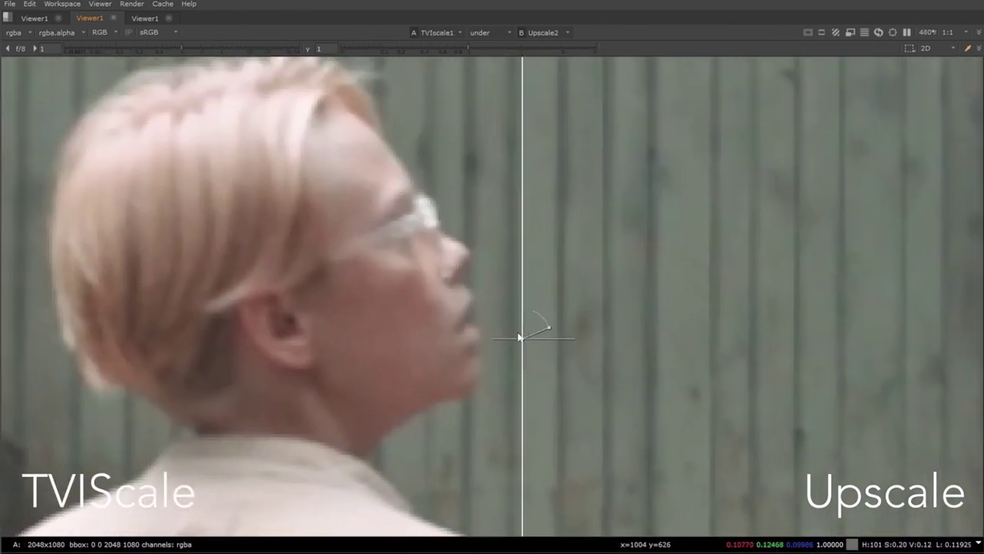
drag(525, 336, 216, 329)
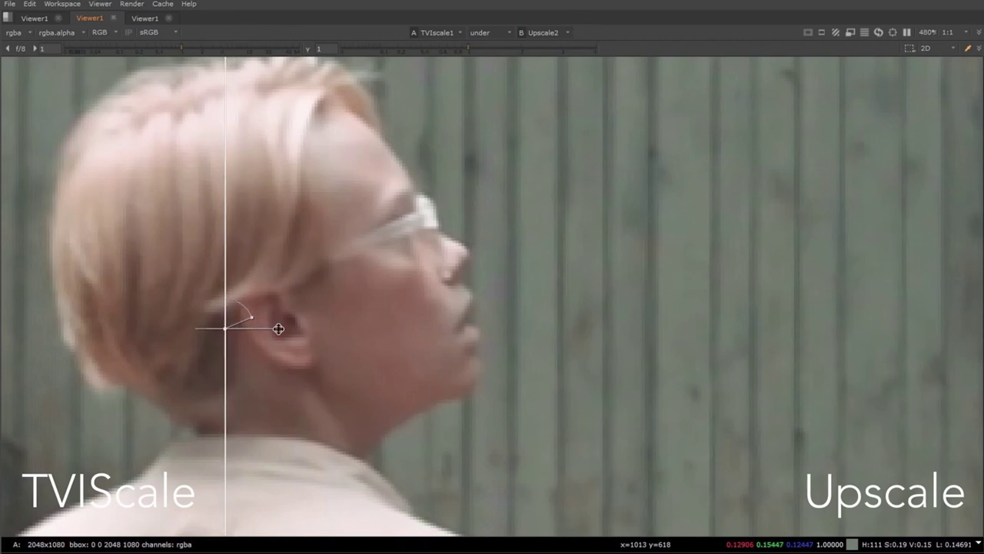
drag(279, 330, 606, 297)
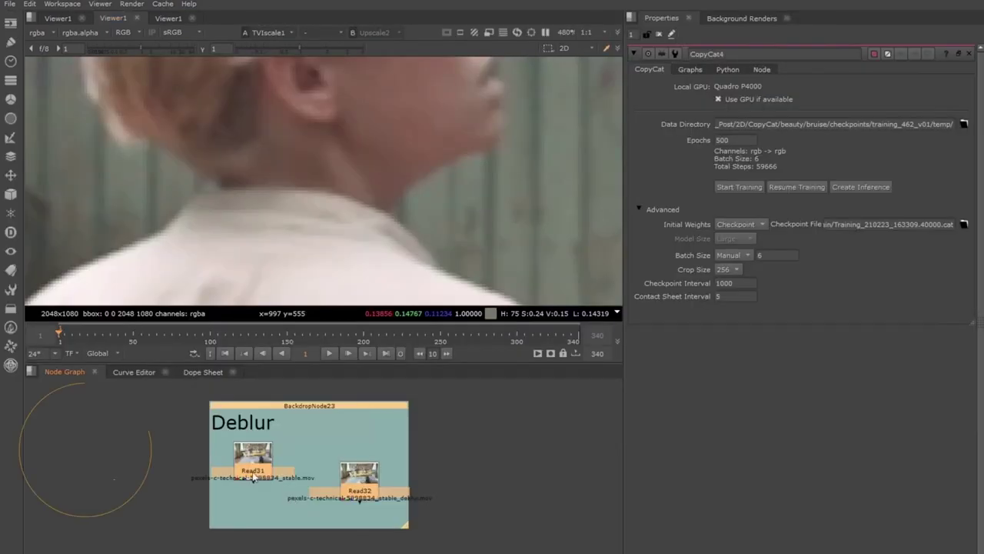
View Read31 in the Deblur backdrop, add a Deblur node after it and place it slightly lower
scroll(252, 476, up, 4)
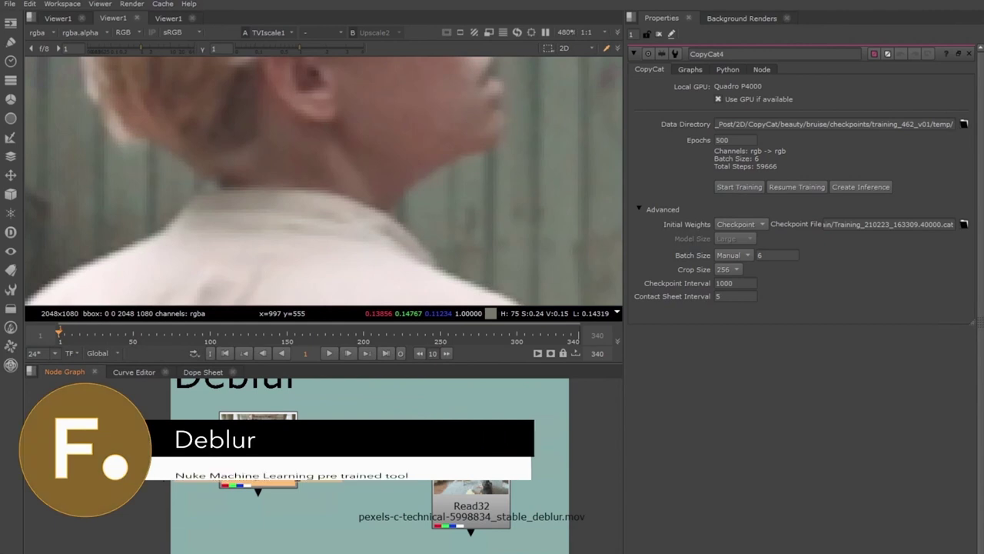
key(1)
key(Tab)
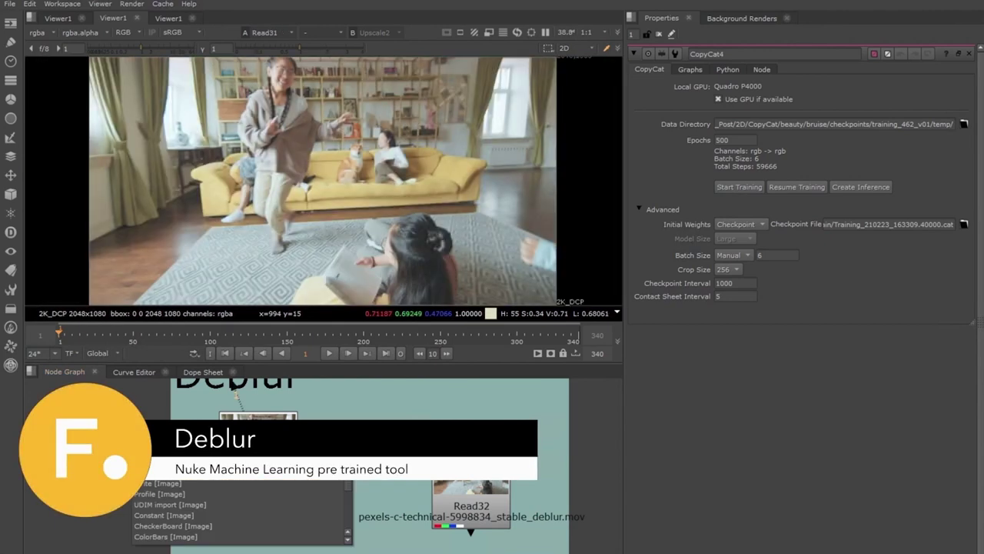
text(deblur)
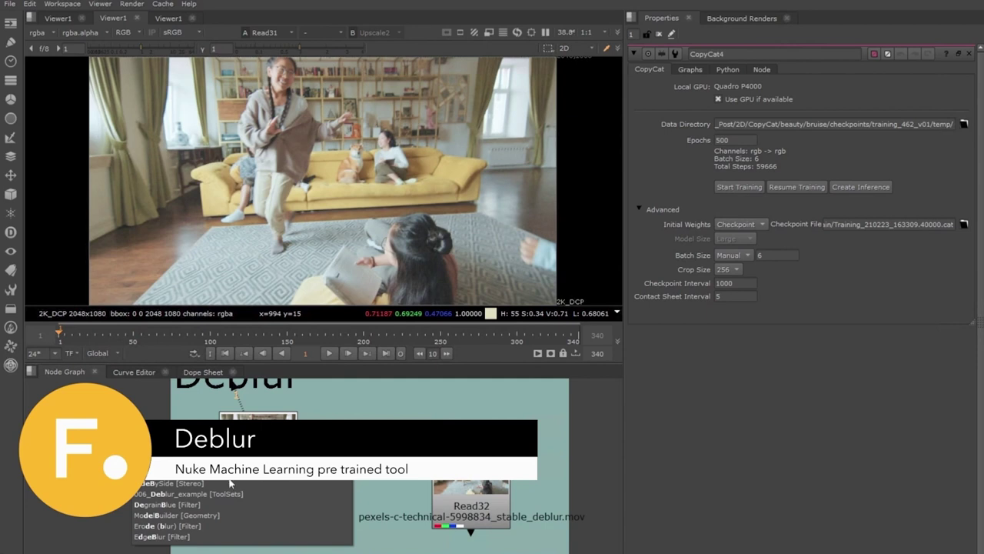
click(228, 476)
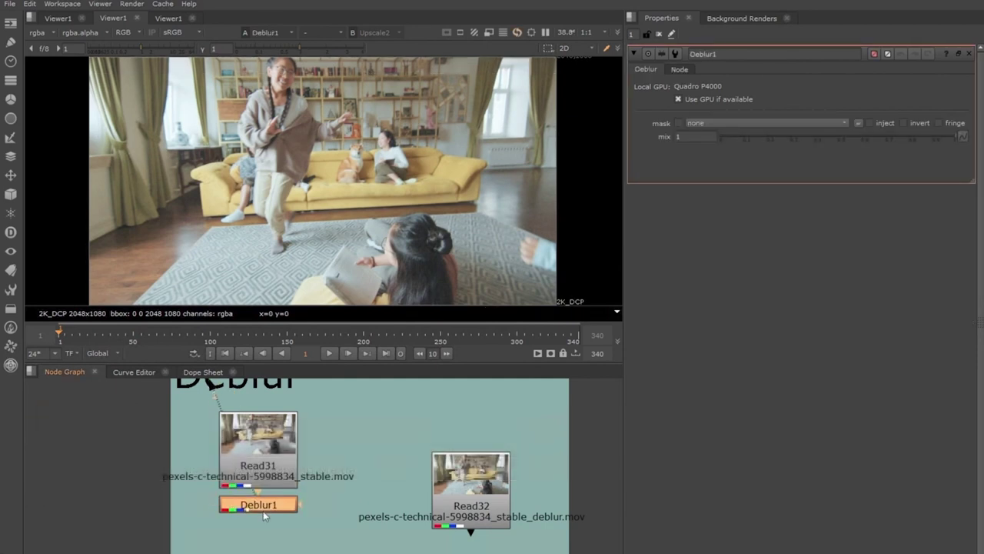
drag(264, 516, 265, 533)
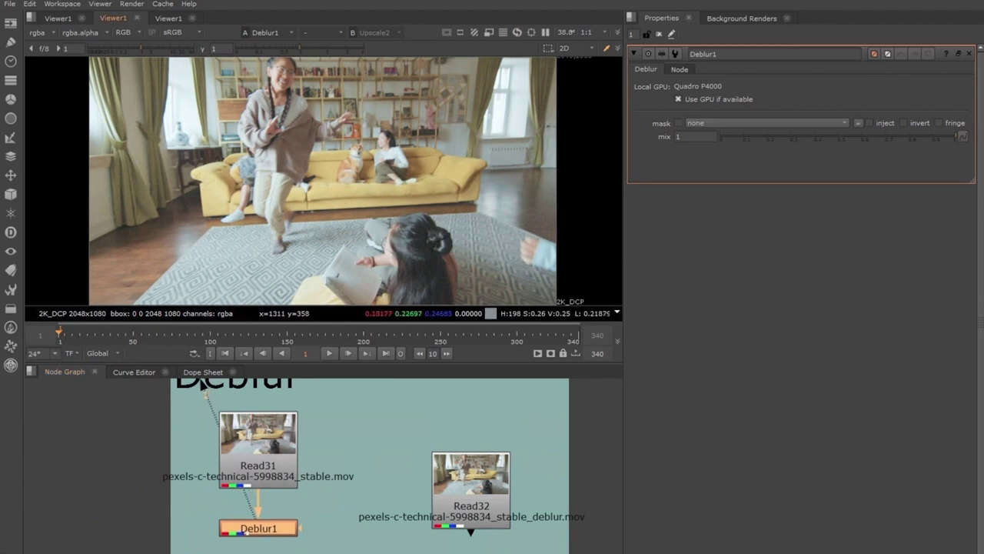
Examine the Deblur1 result in the enlarged viewer around the bookshelf, the sofa and dancing figure, and the girl in the blue top
key(space)
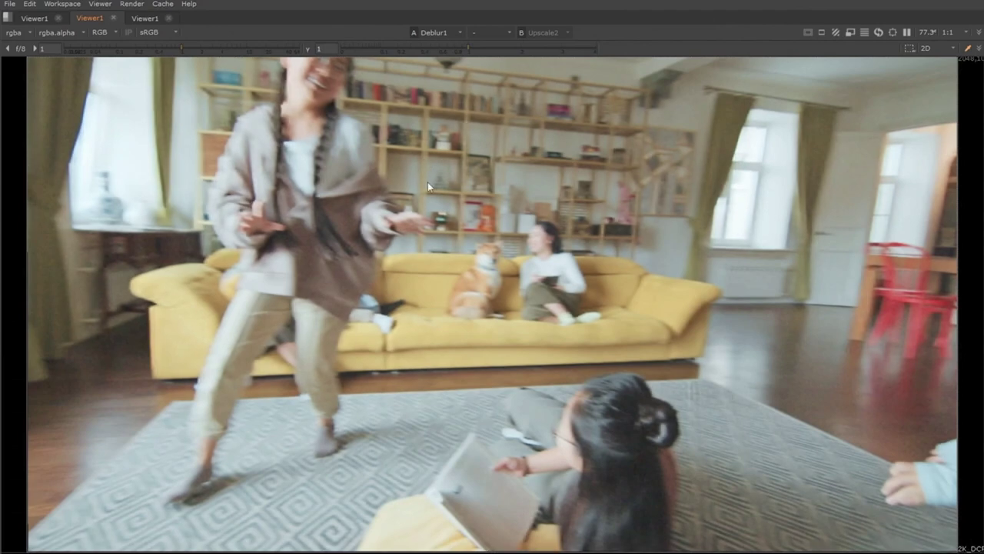
scroll(667, 154, up, 6)
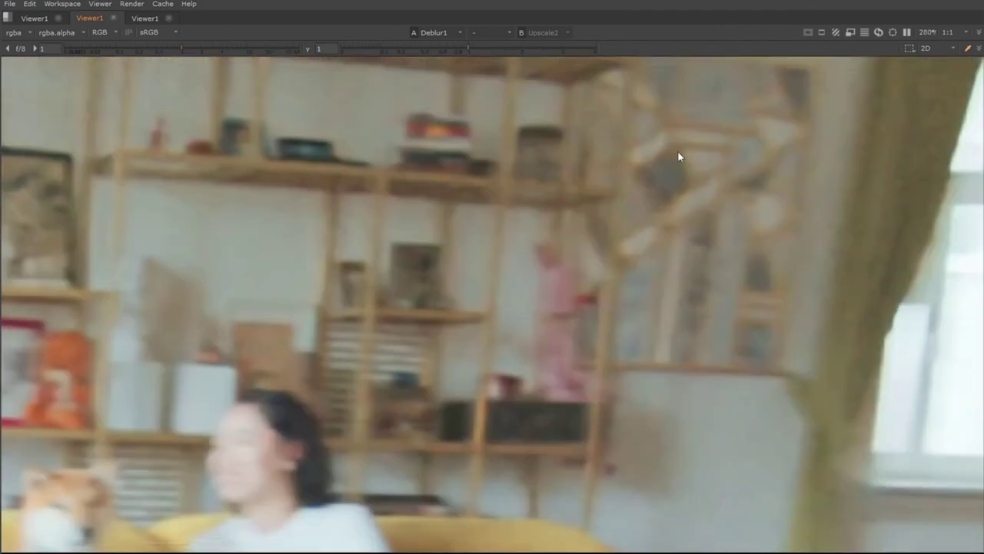
middle_drag(677, 151, 698, 186)
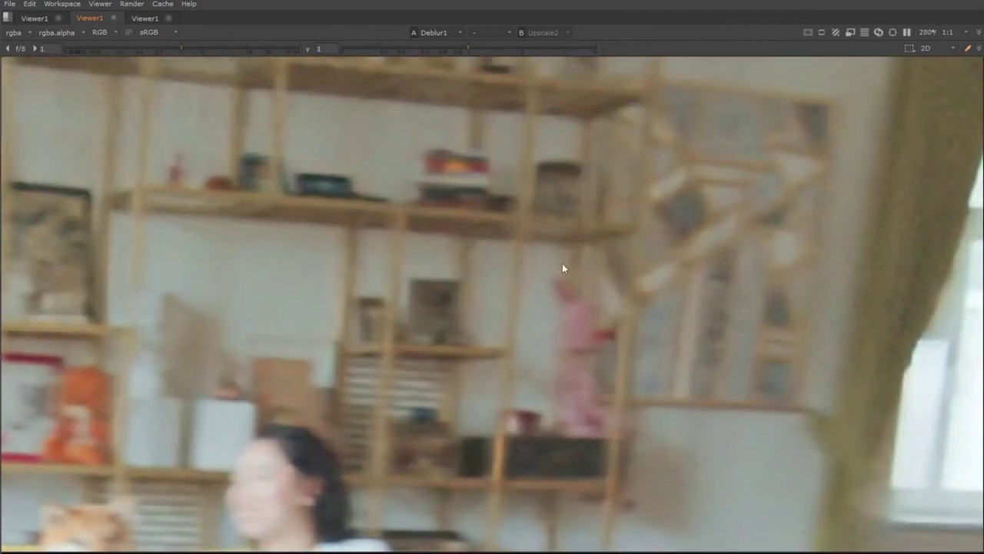
key(f)
scroll(319, 329, up, 5)
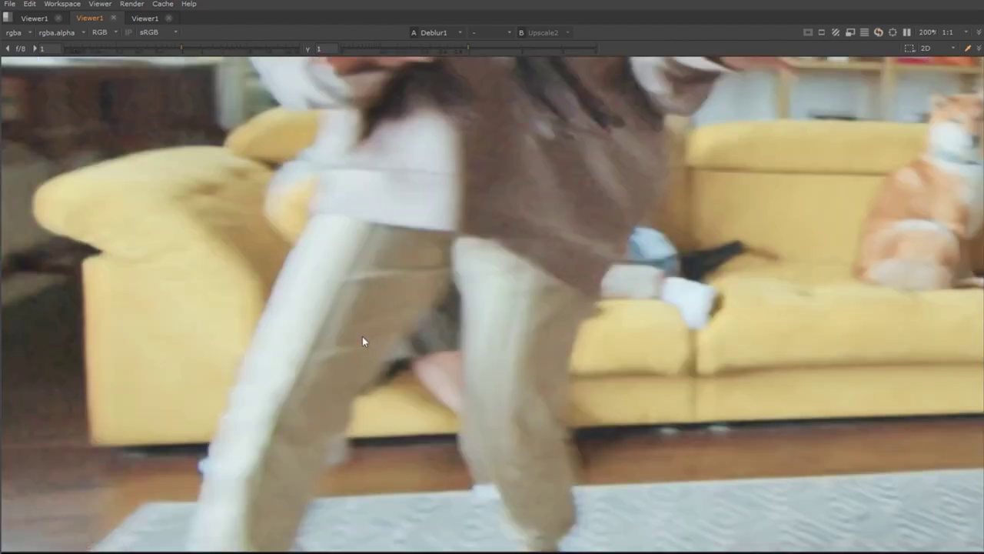
scroll(446, 329, down, 2)
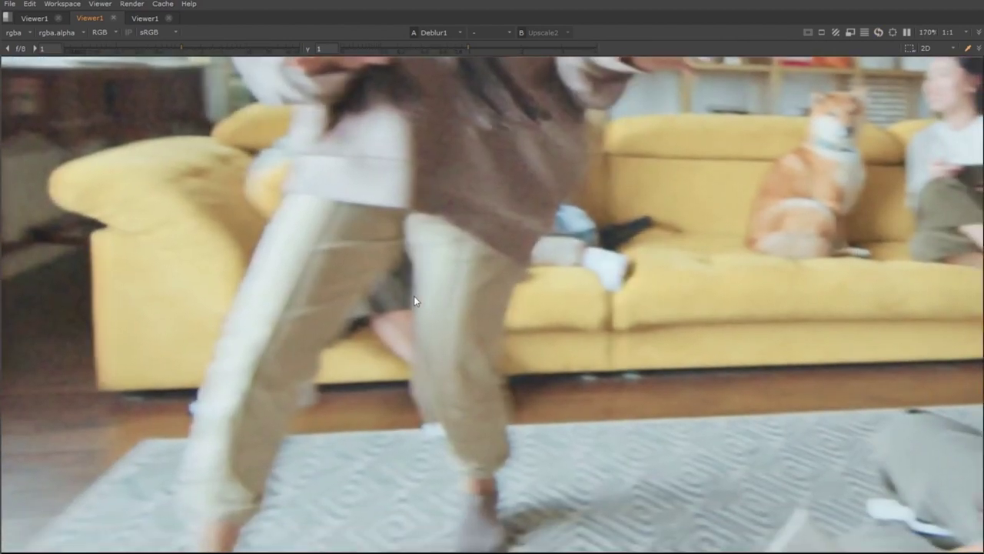
scroll(641, 307, down, 5)
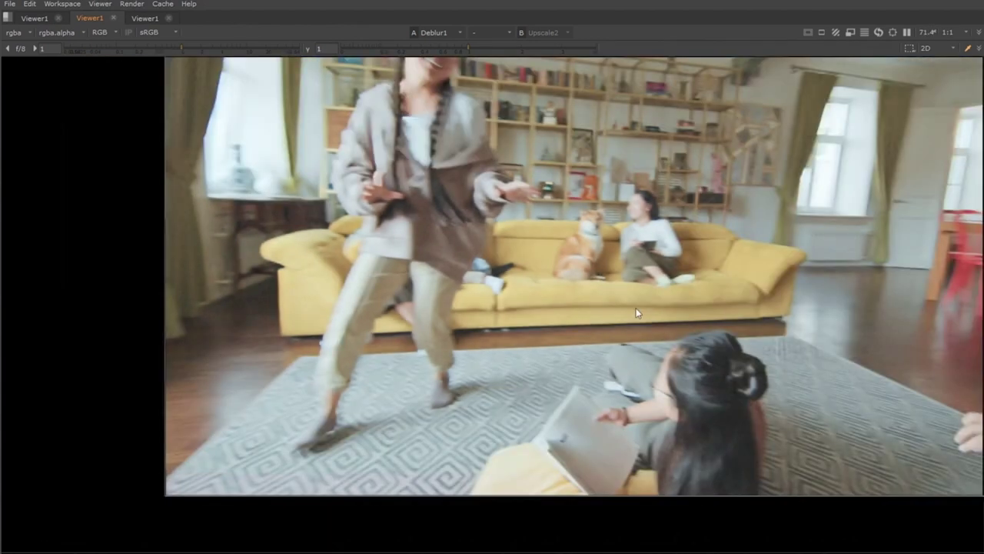
middle_drag(636, 308, 496, 286)
scroll(613, 128, up, 4)
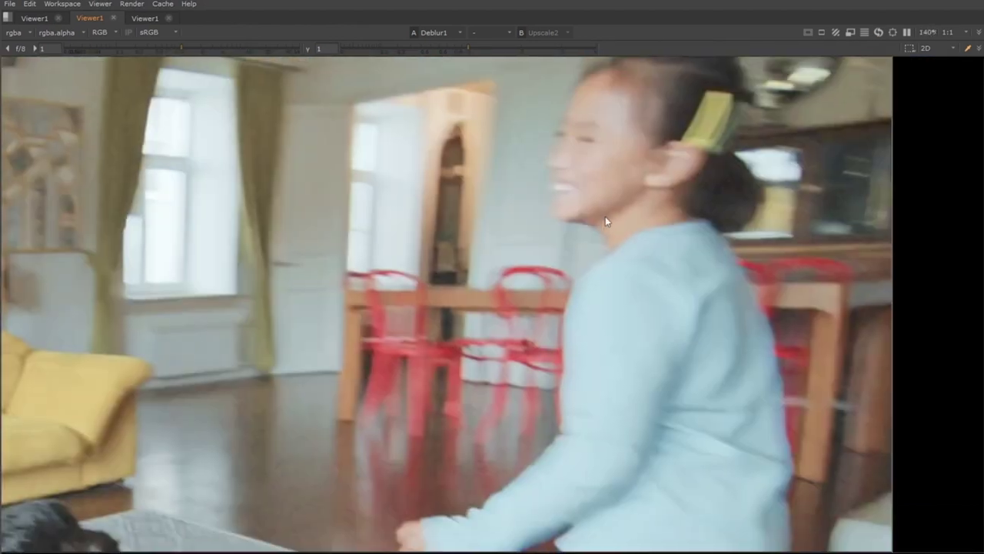
scroll(619, 258, up, 2)
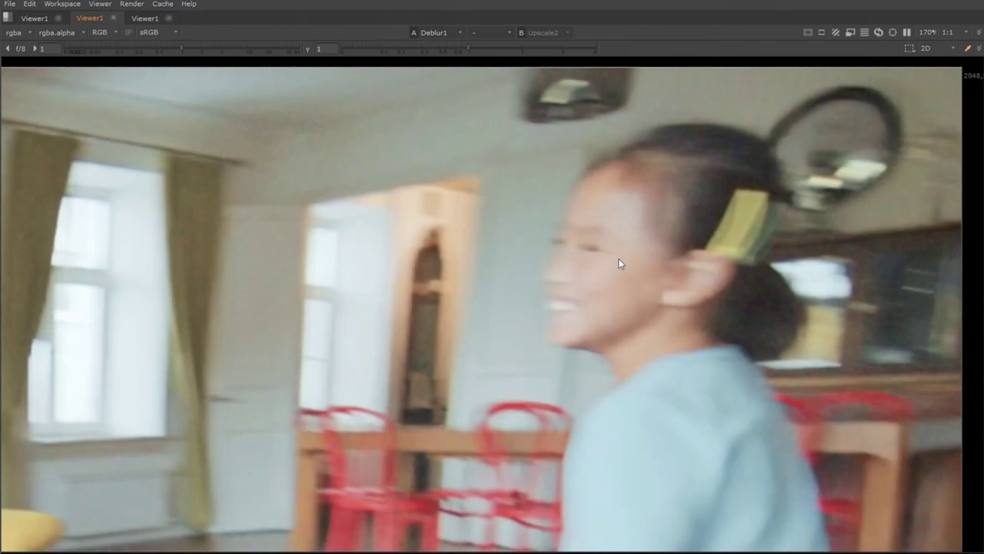